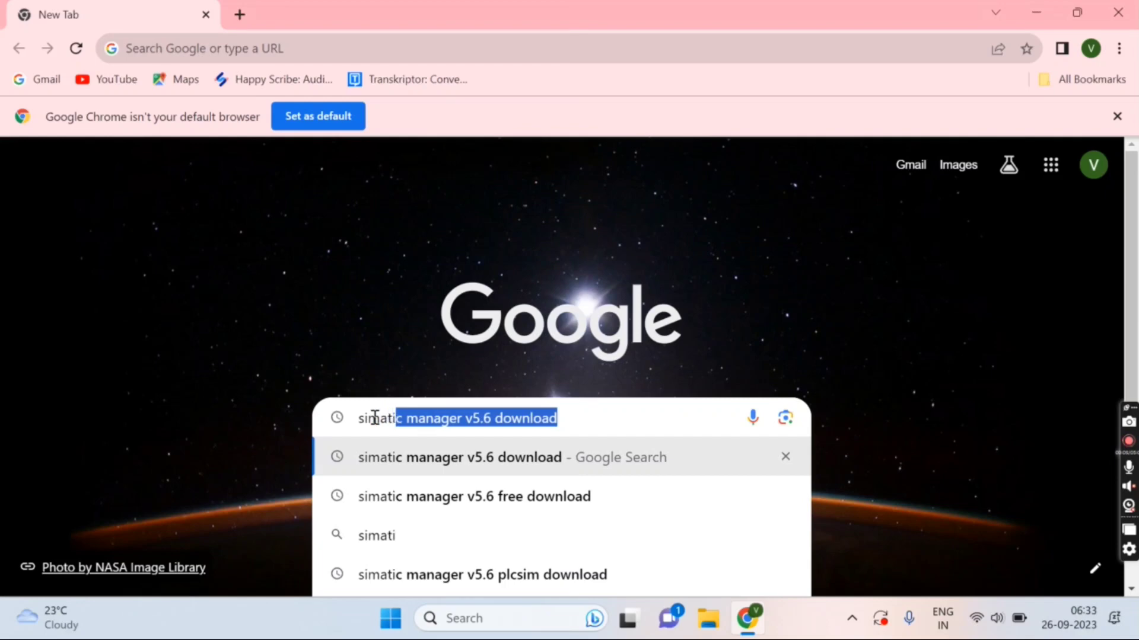
Search Google for "simatic manager v5.6 download" and open the plc247.com page for Step7 V5.6 Pro
type("c")
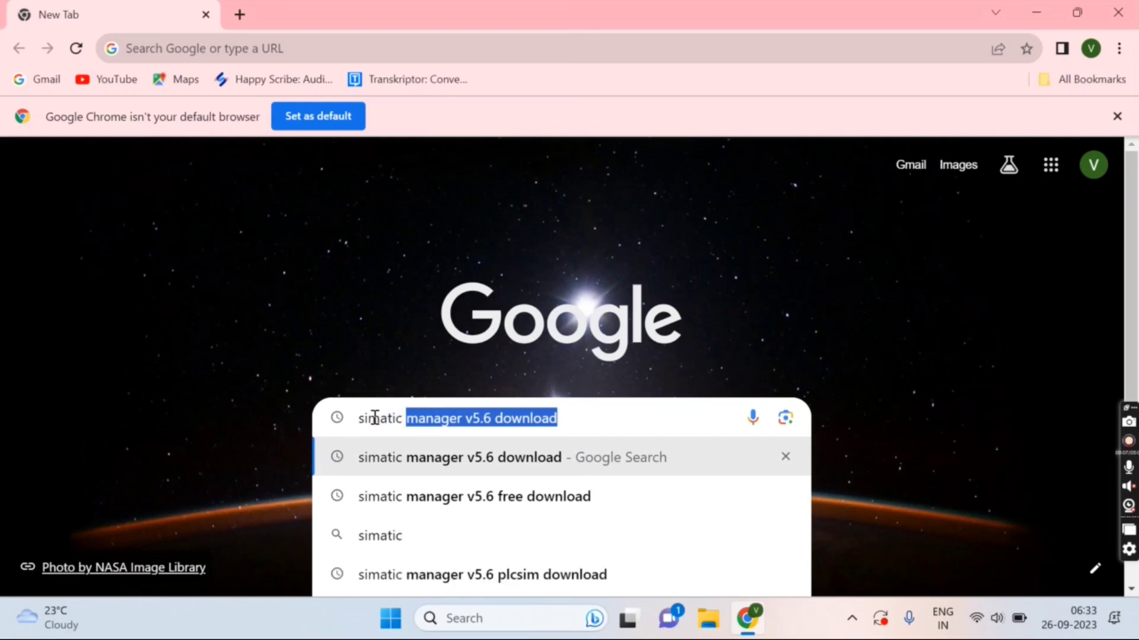
type(" manage")
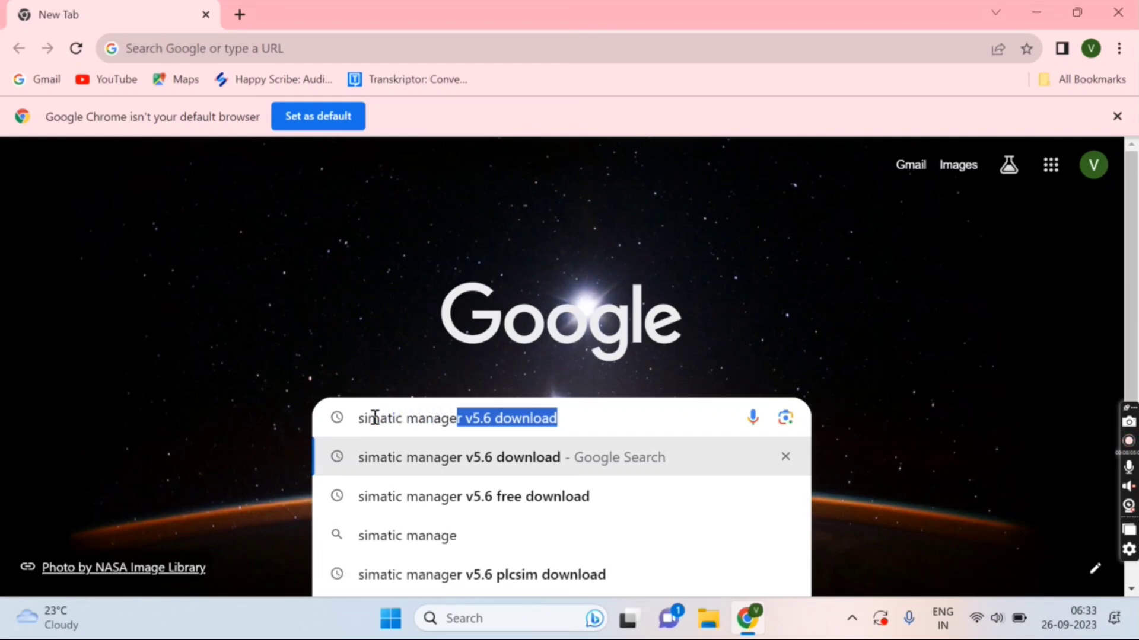
type("r v")
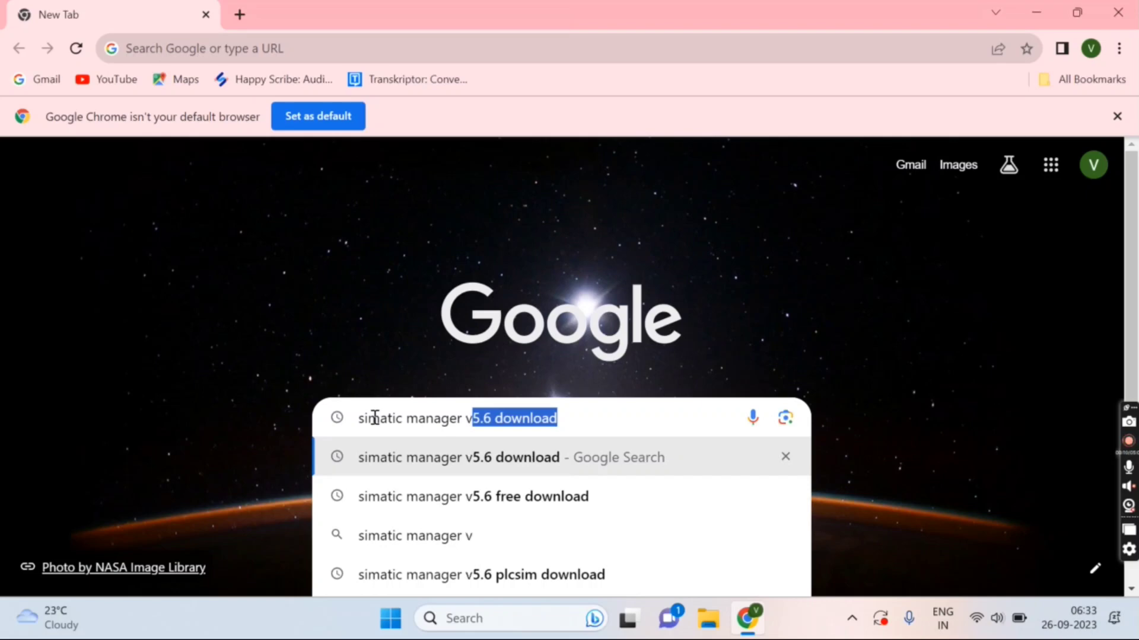
type("5.6 ")
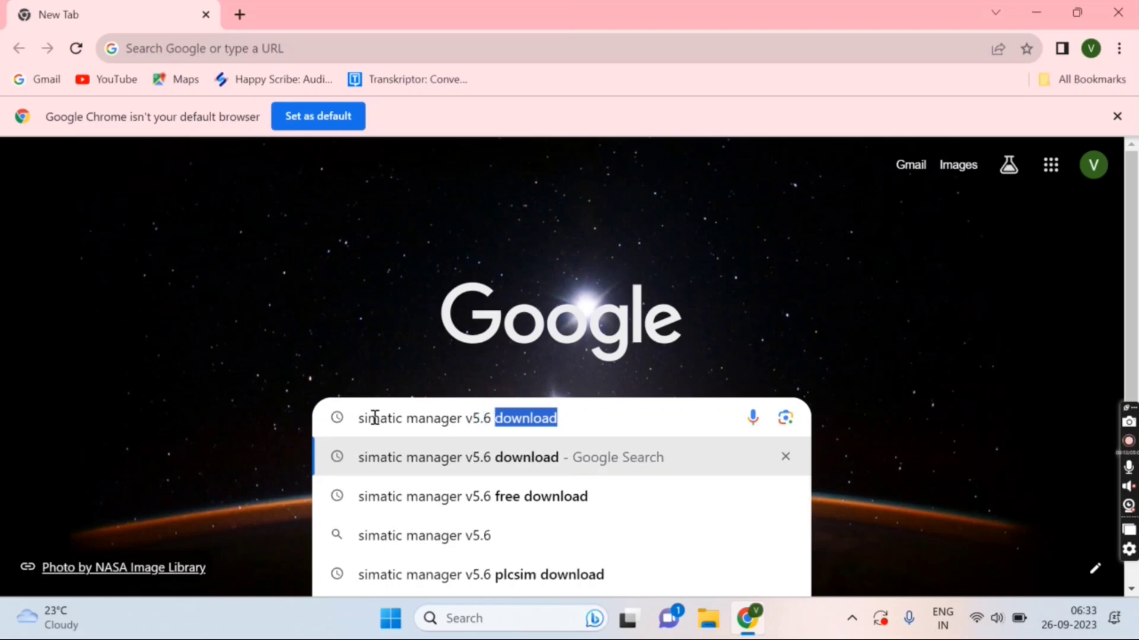
type("do")
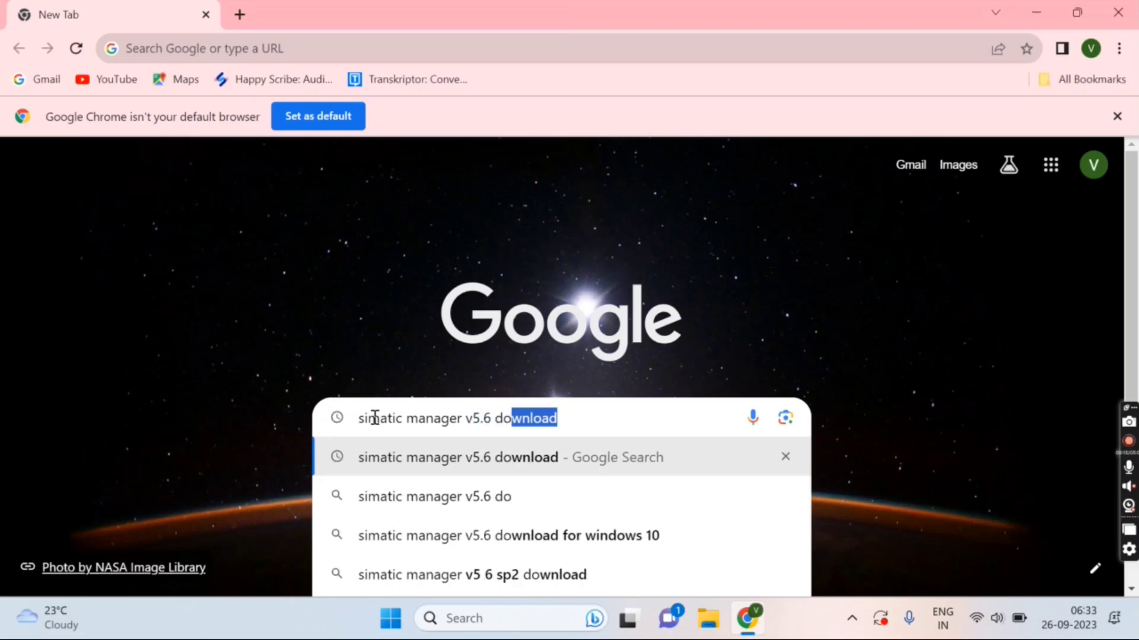
type("wnload")
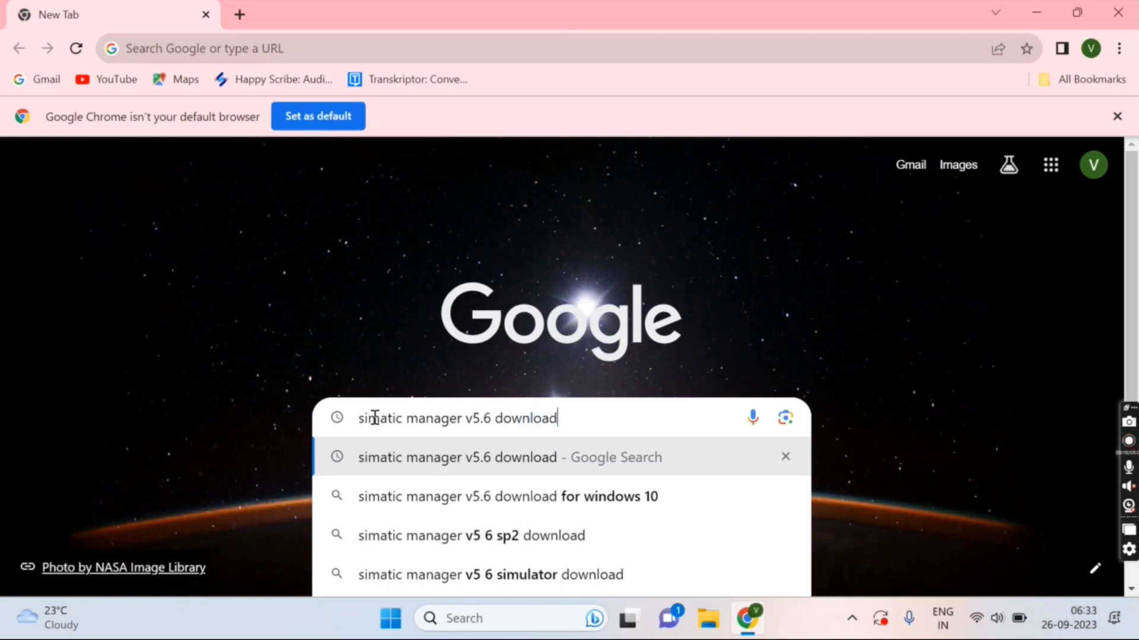
key("Return")
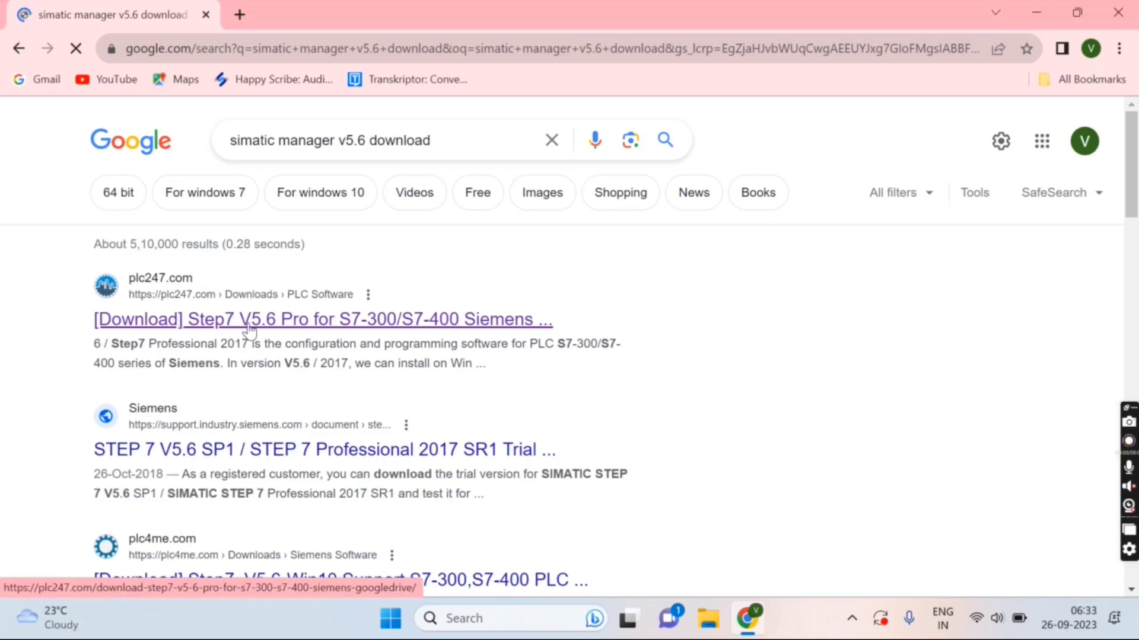
left_click(356, 324)
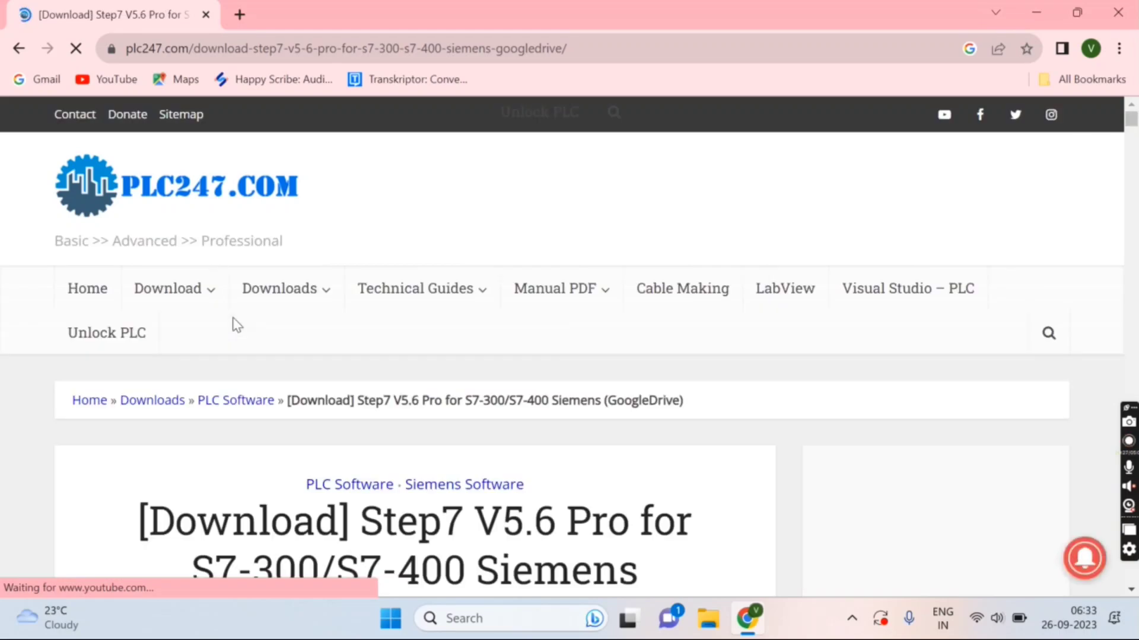
Find the Step7 V5.6 download links on the page and request the Step7_V5.6_Pro_2017 file from Google Drive
scroll(234, 325, "down", 1)
scroll(235, 325, "down", 2)
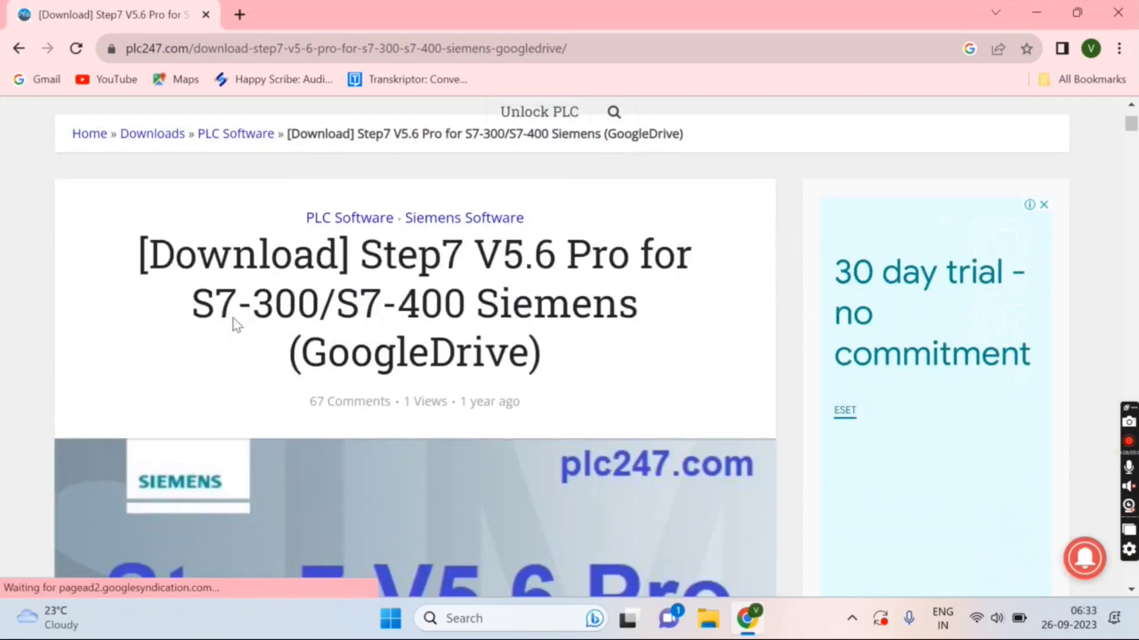
scroll(236, 325, "down", 8)
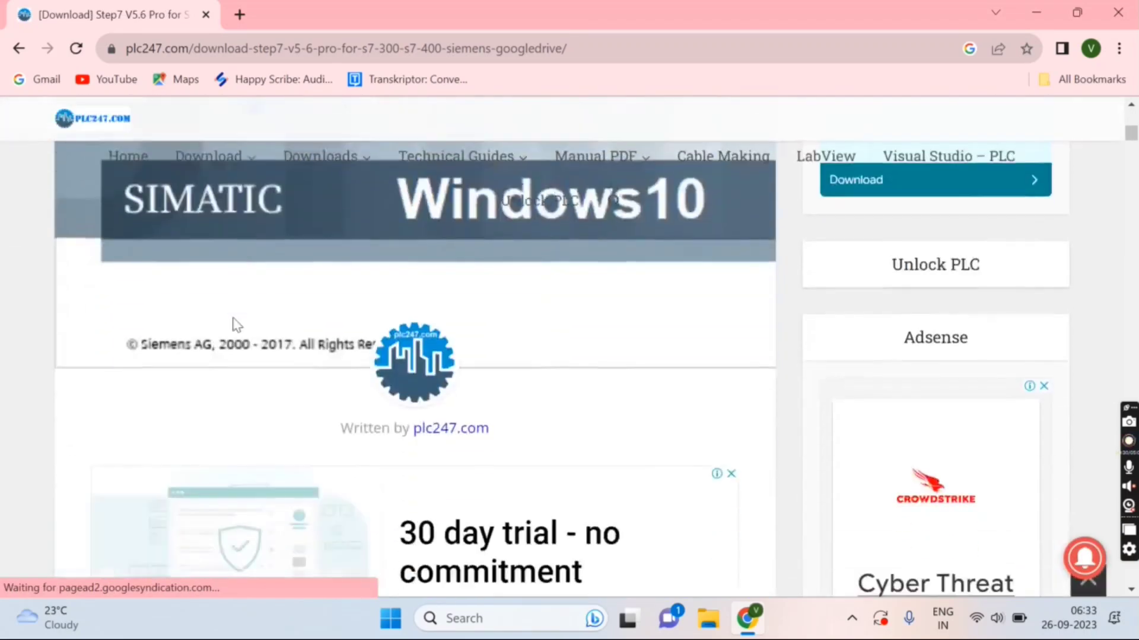
scroll(236, 325, "down", 10)
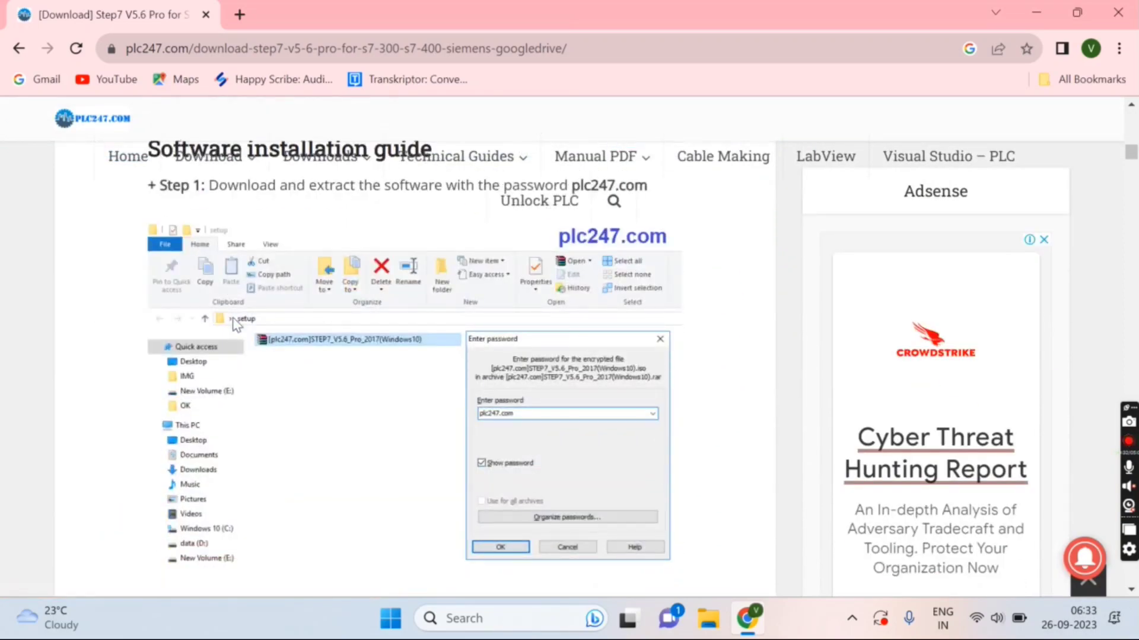
scroll(236, 325, "down", 10)
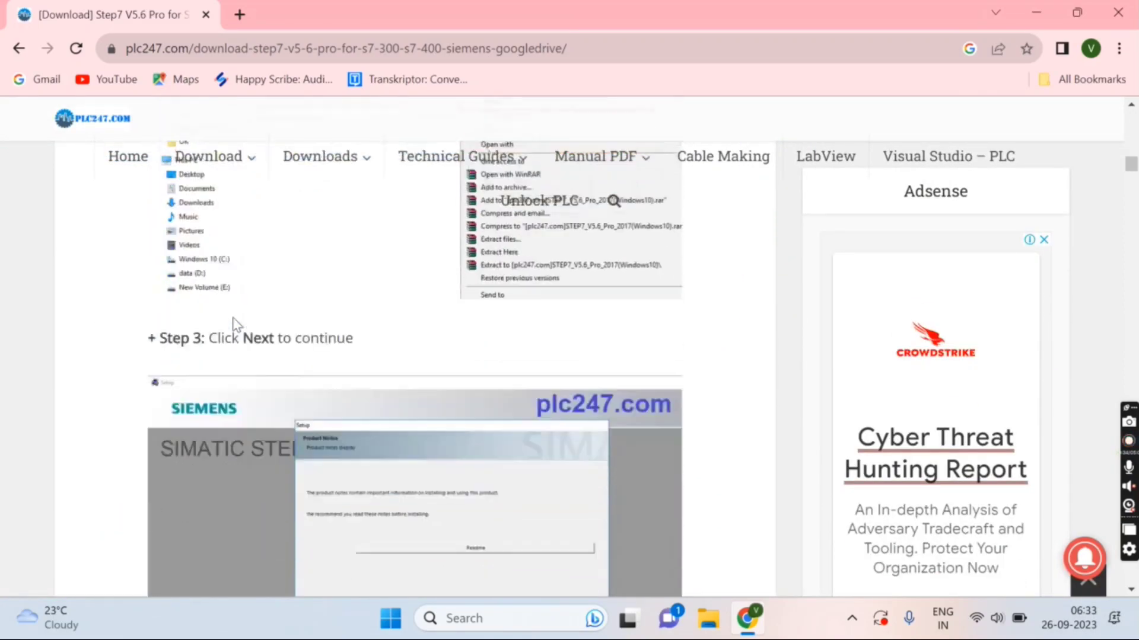
scroll(232, 325, "down", 10)
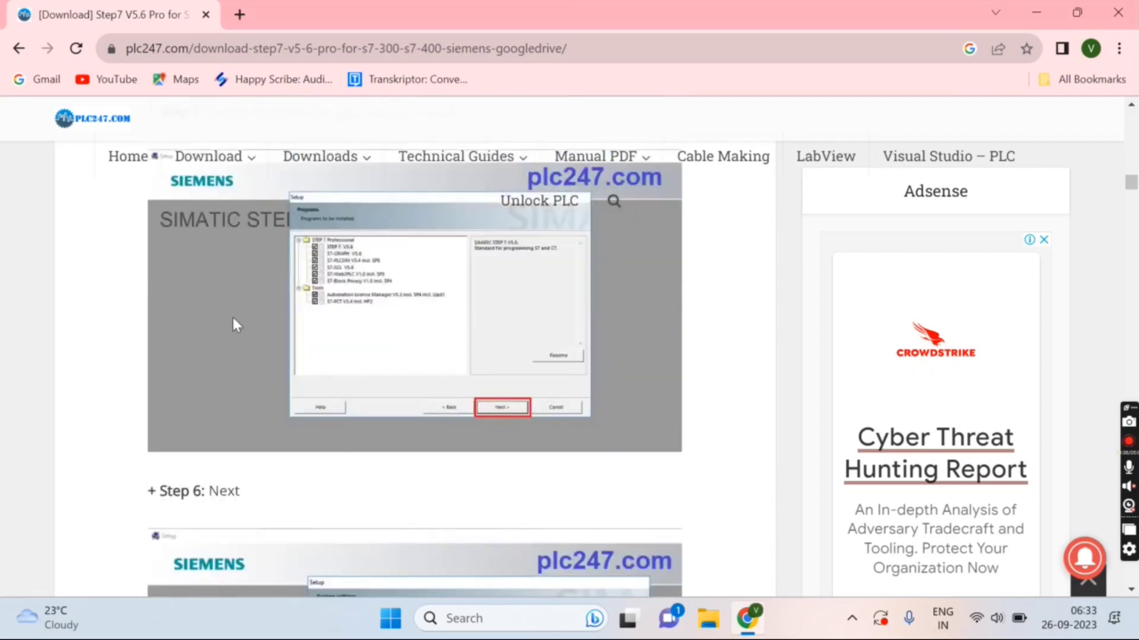
scroll(237, 325, "down", 10)
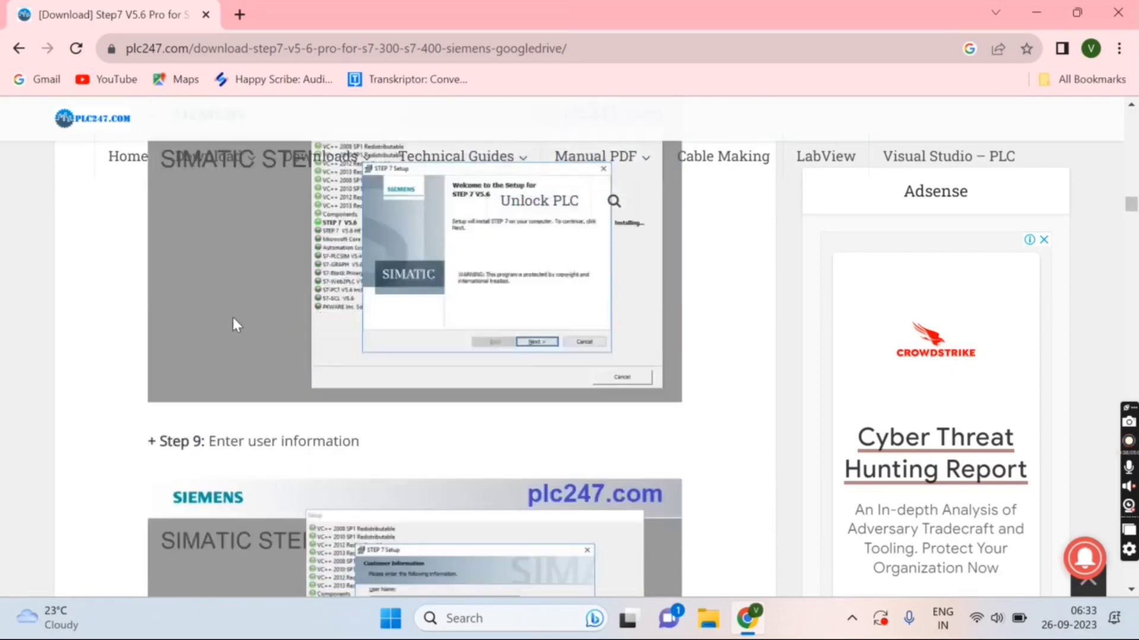
scroll(233, 318, "down", 10)
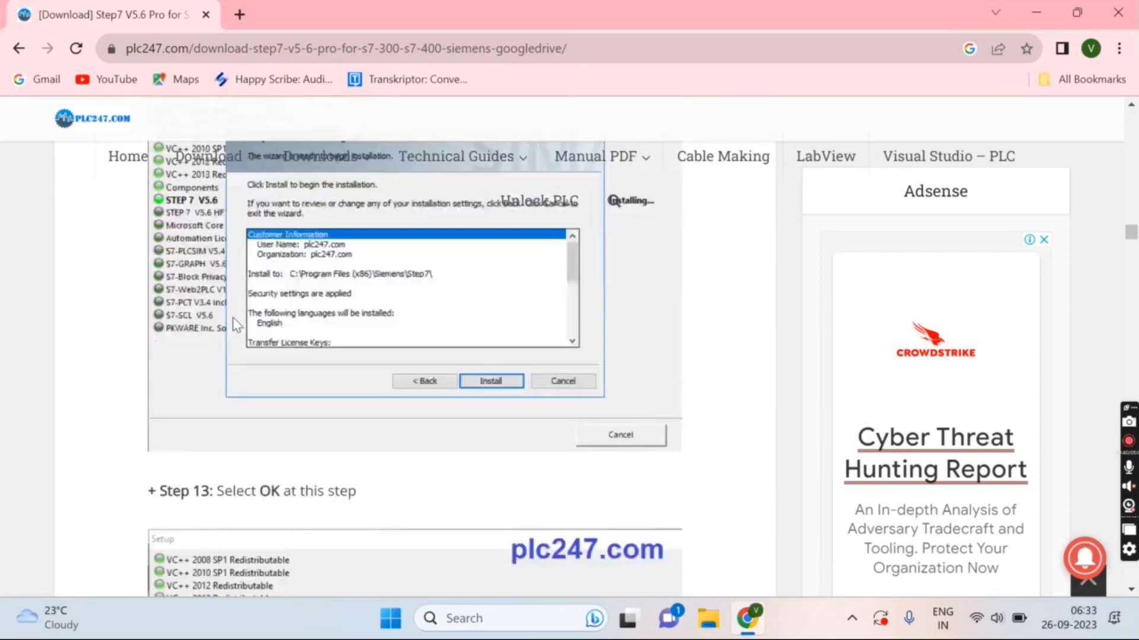
scroll(236, 324, "down", 10)
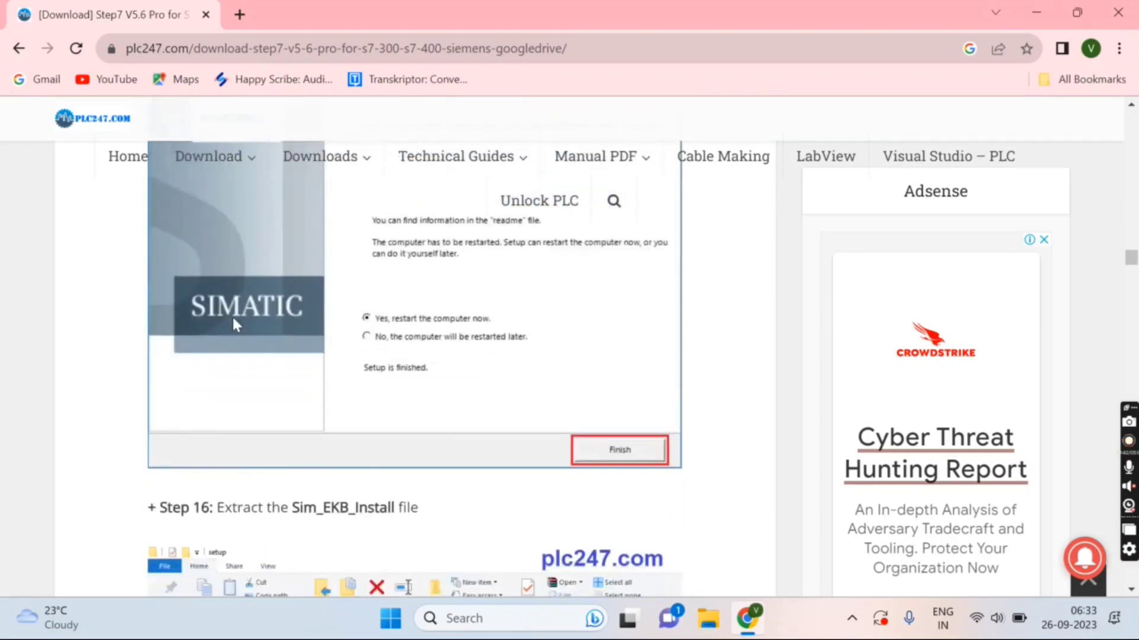
scroll(236, 324, "down", 10)
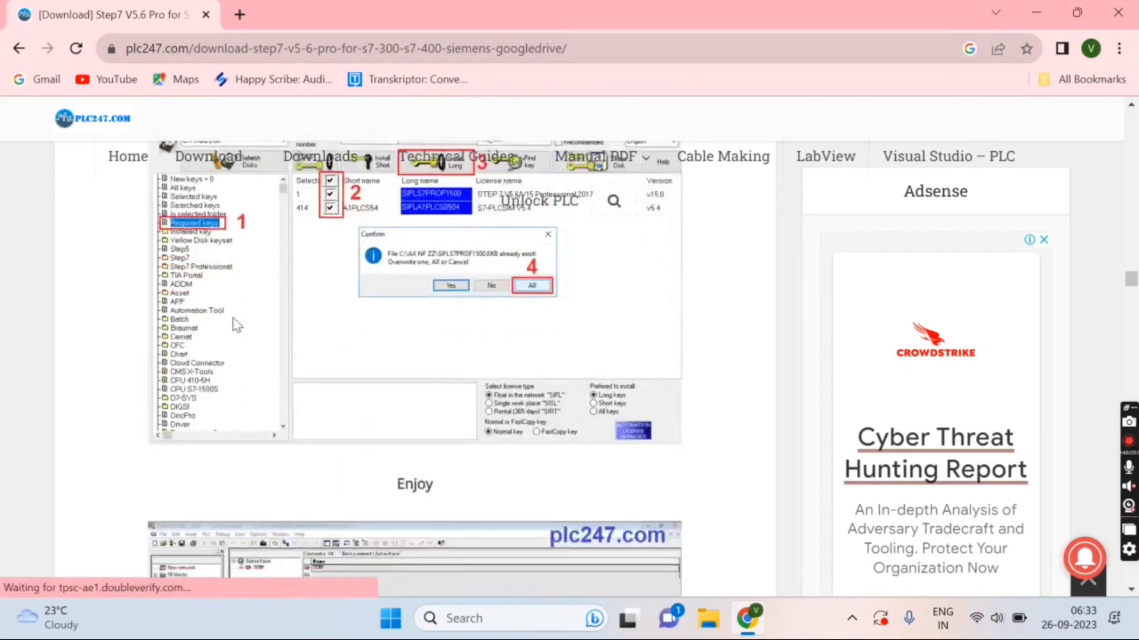
scroll(236, 323, "down", 10)
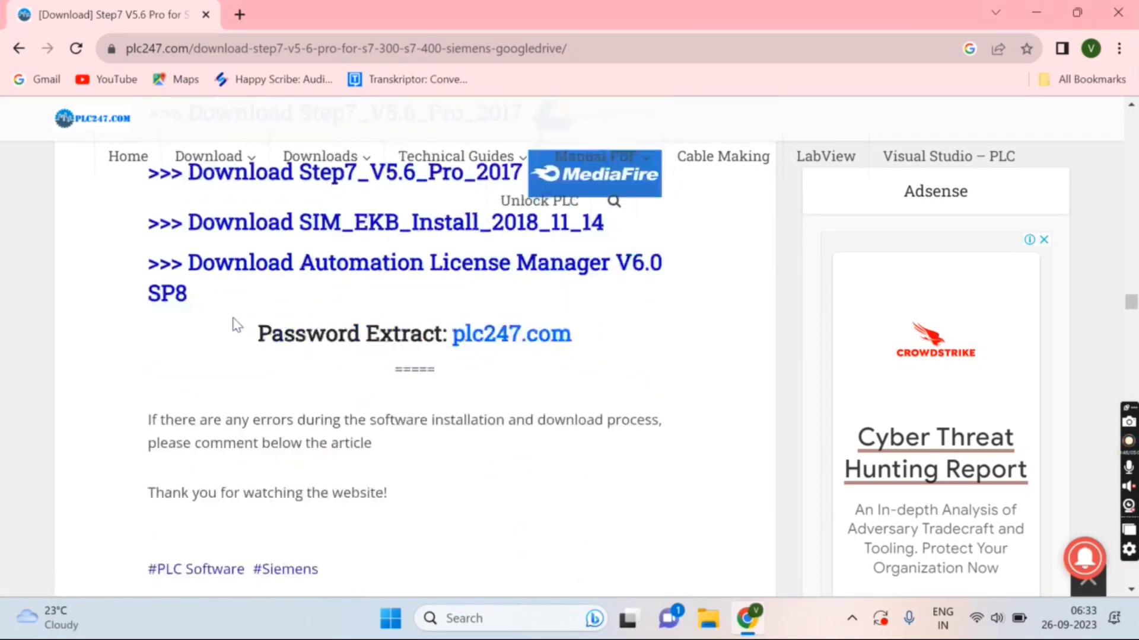
scroll(233, 320, "up", 6)
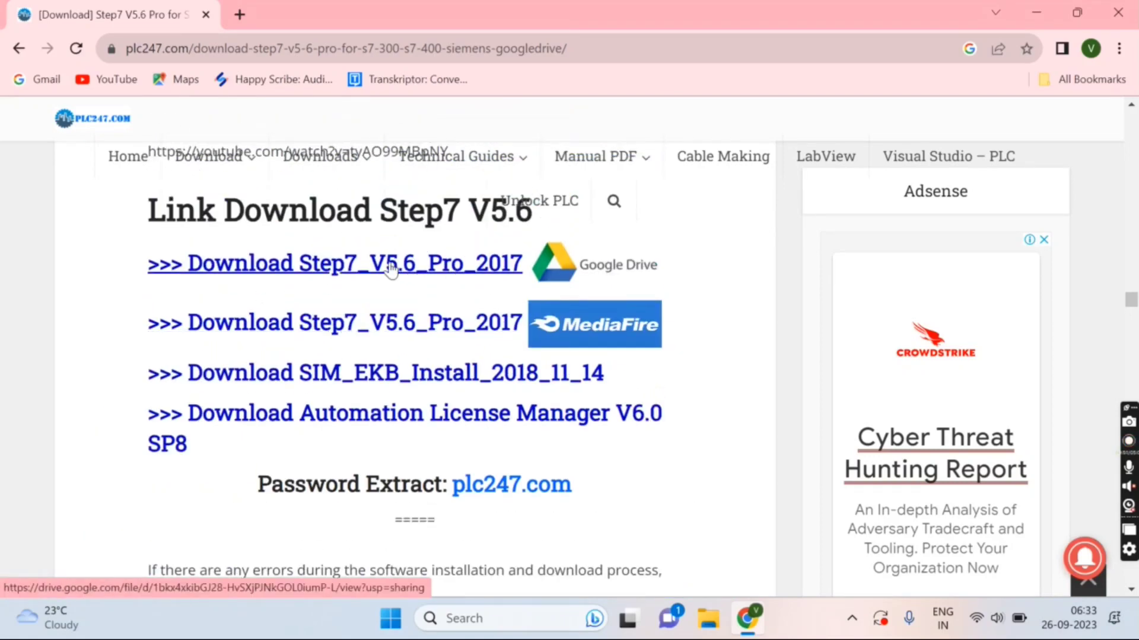
left_click(391, 269)
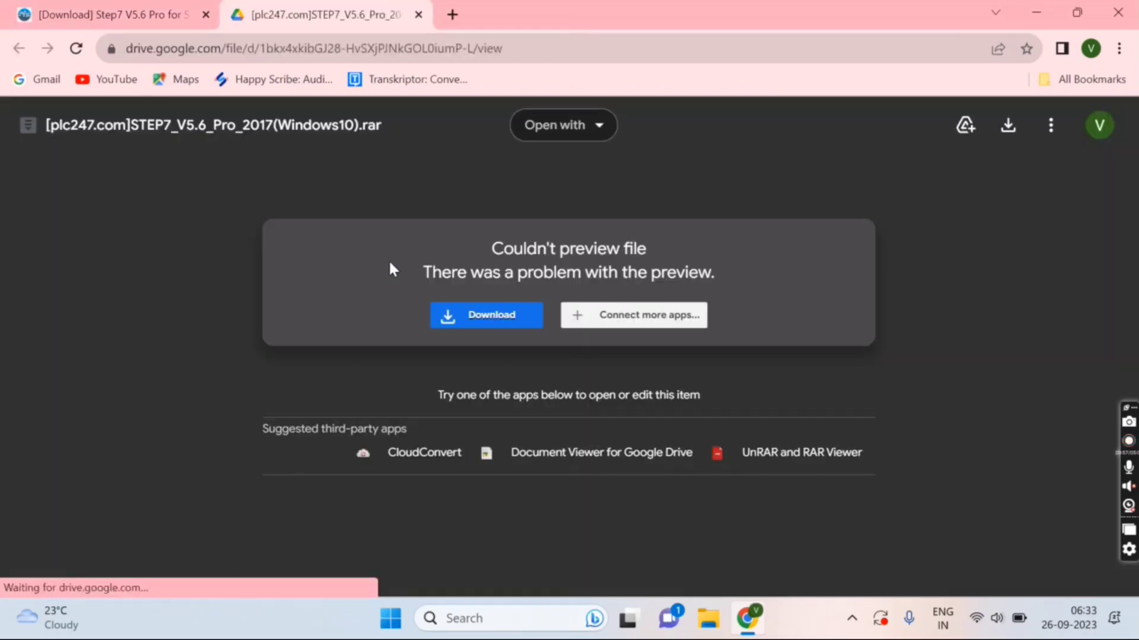
left_click(479, 316)
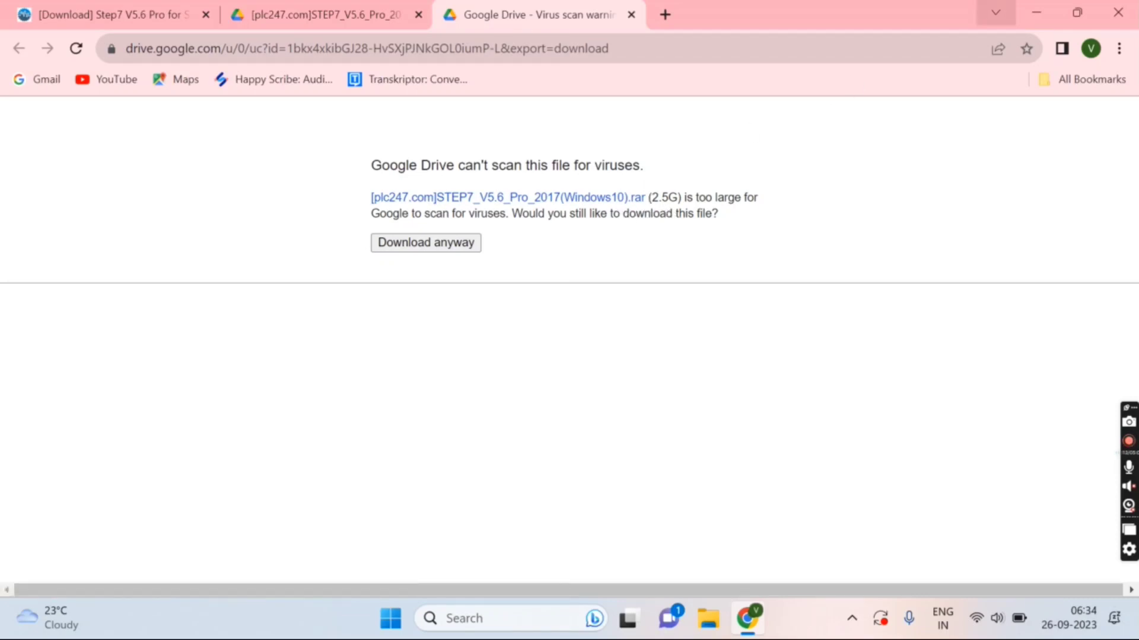
Minimize the browser and launch the SIMATIC_STEP7_V56 application from the STEP7 V5.6 folder
left_click(1037, 12)
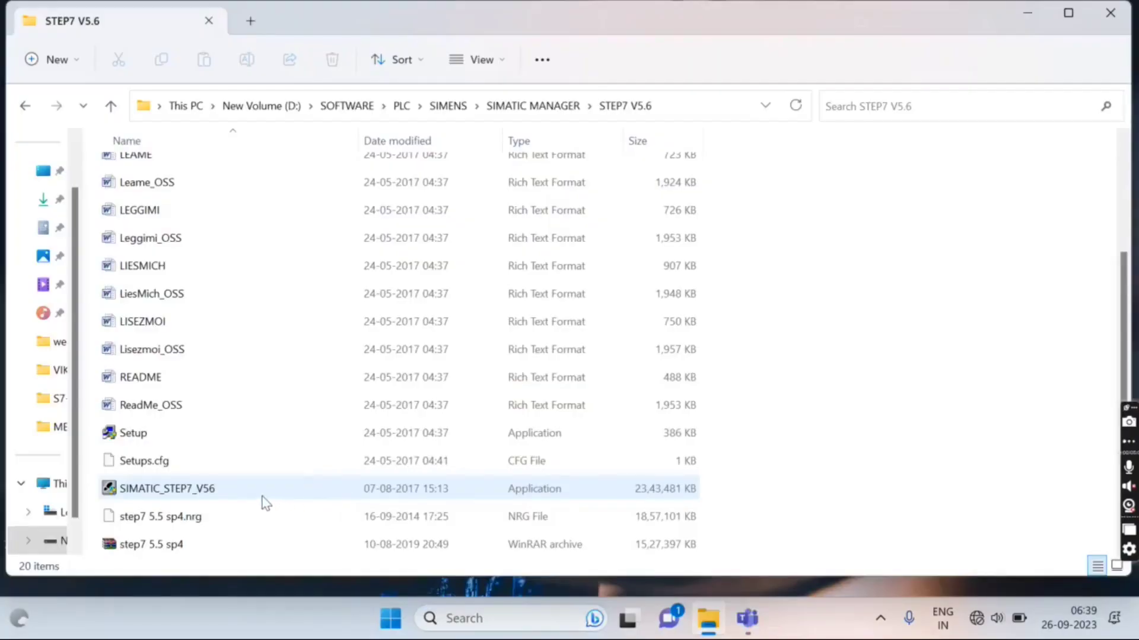
left_click(265, 498)
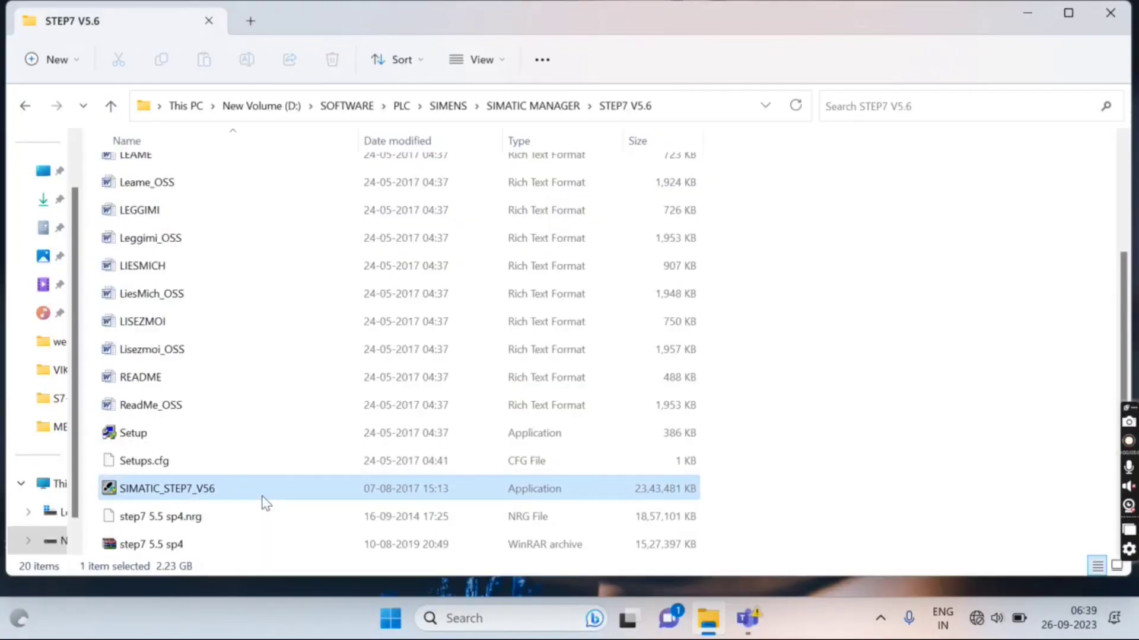
double_click(233, 496)
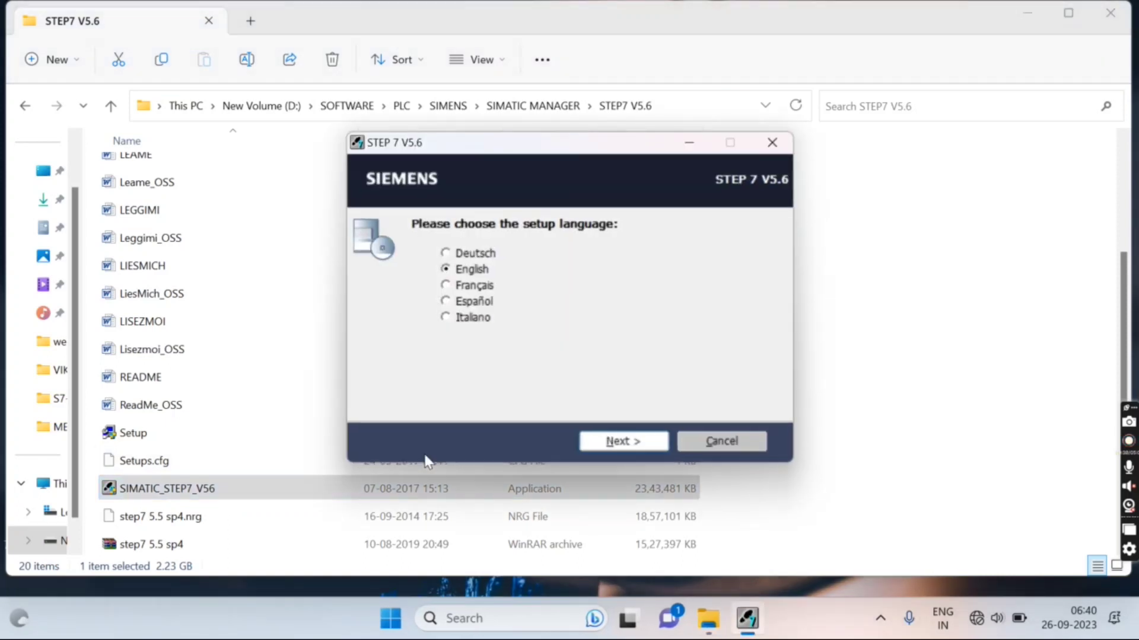
Extract the setup package in English to the default folder, accepting the license agreement and overwriting all existing files
left_click(613, 453)
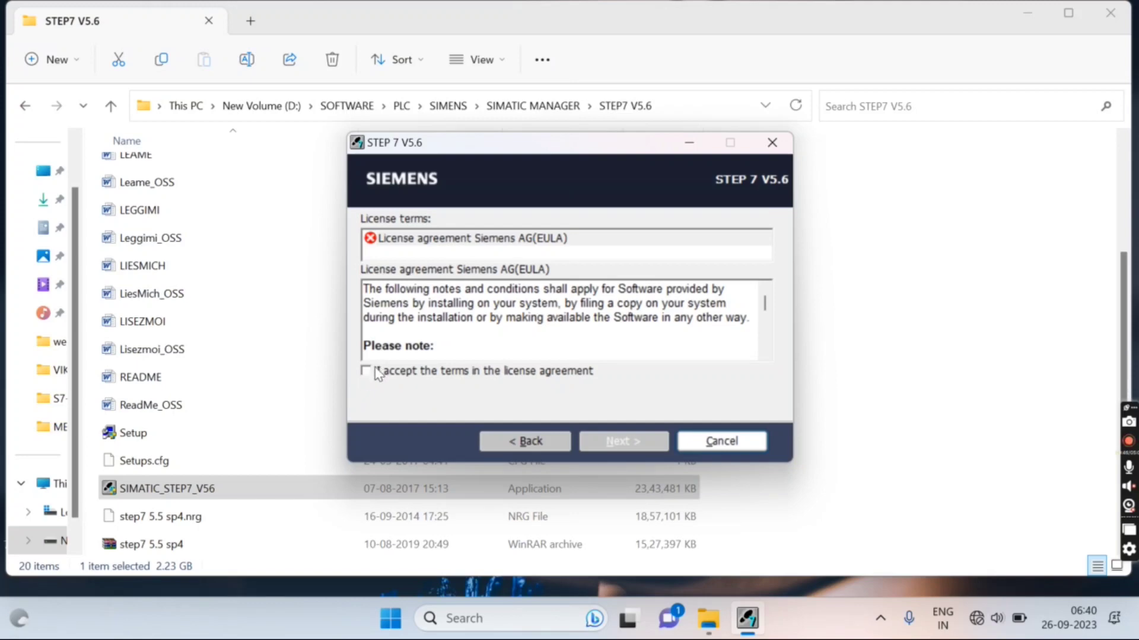
left_click(366, 371)
left_click(634, 443)
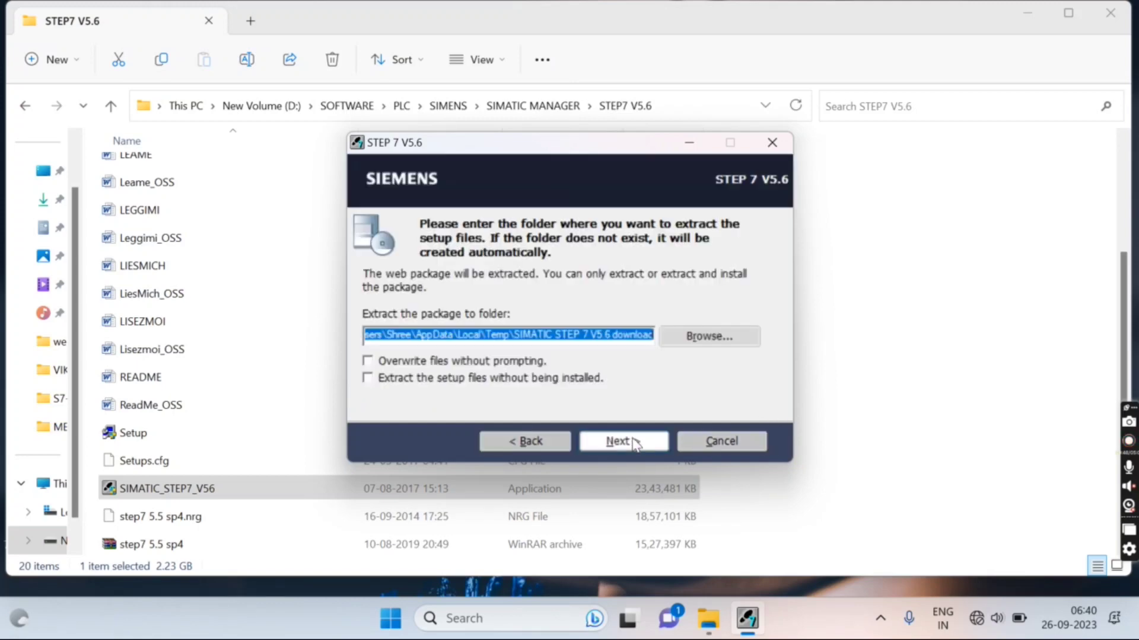
left_click(633, 442)
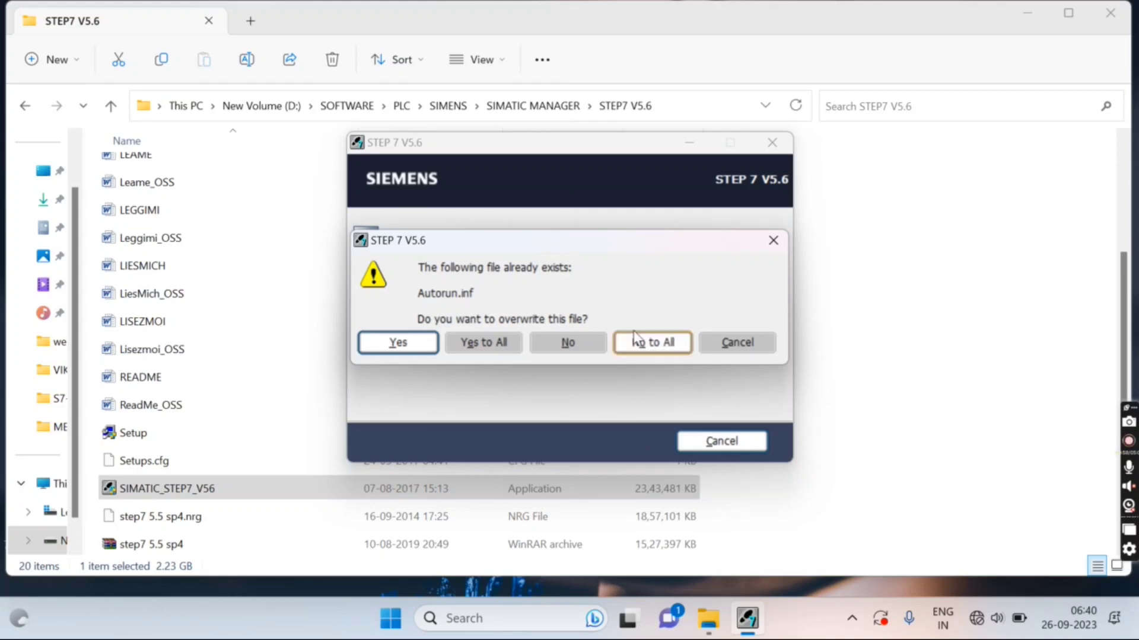
left_click(490, 343)
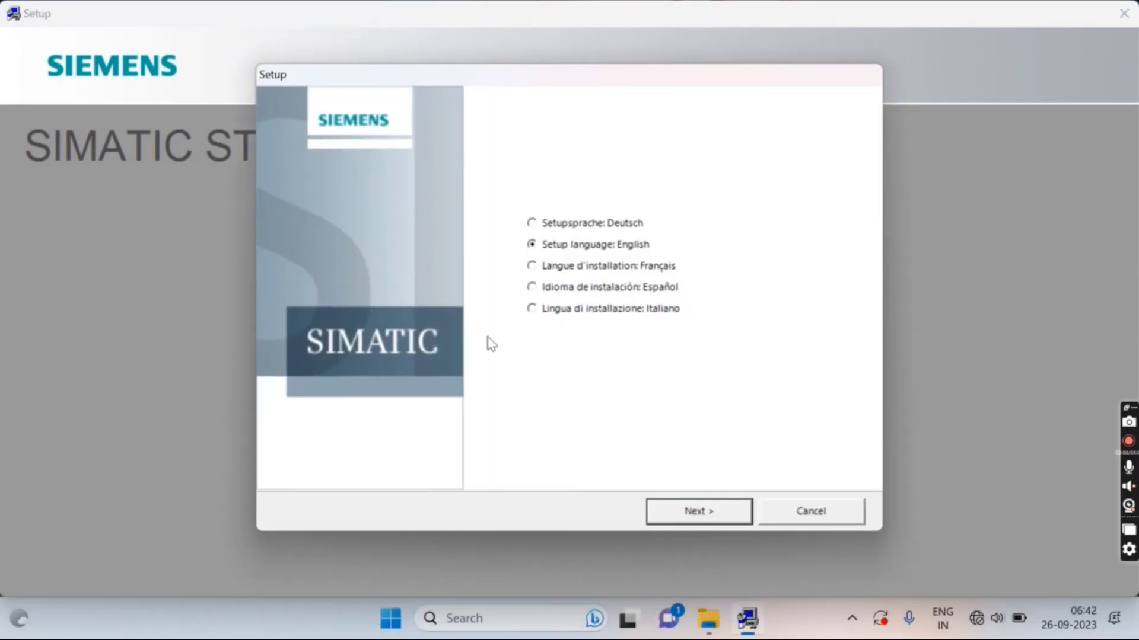
Proceed with English as the setup language, accept the license conditions and keep all listed programs selected for installation
left_click(692, 522)
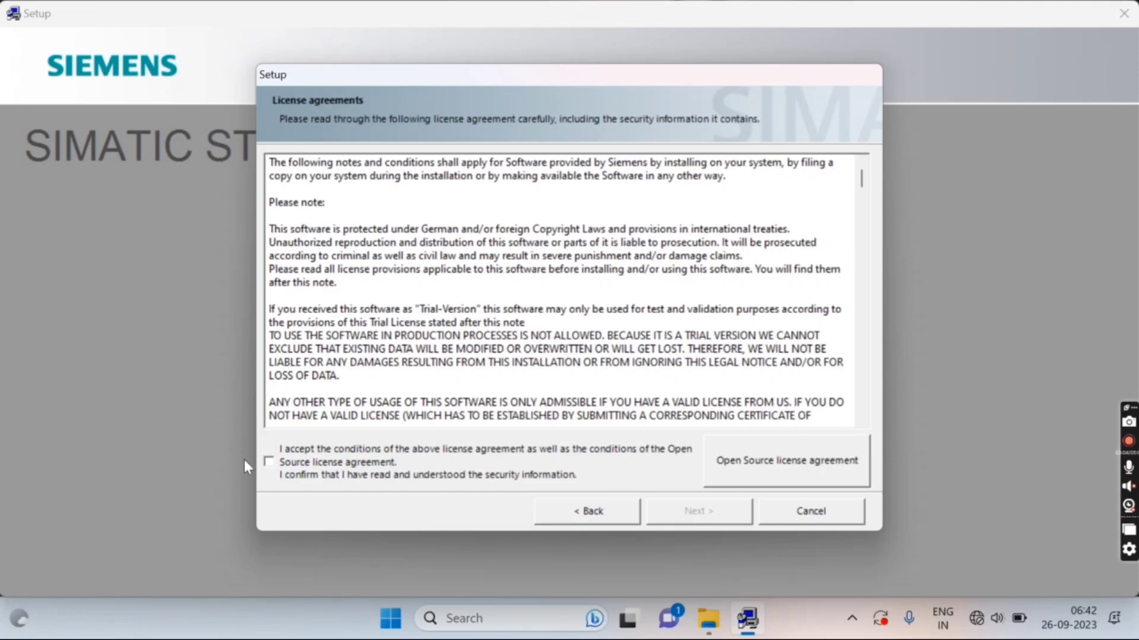
left_click(269, 462)
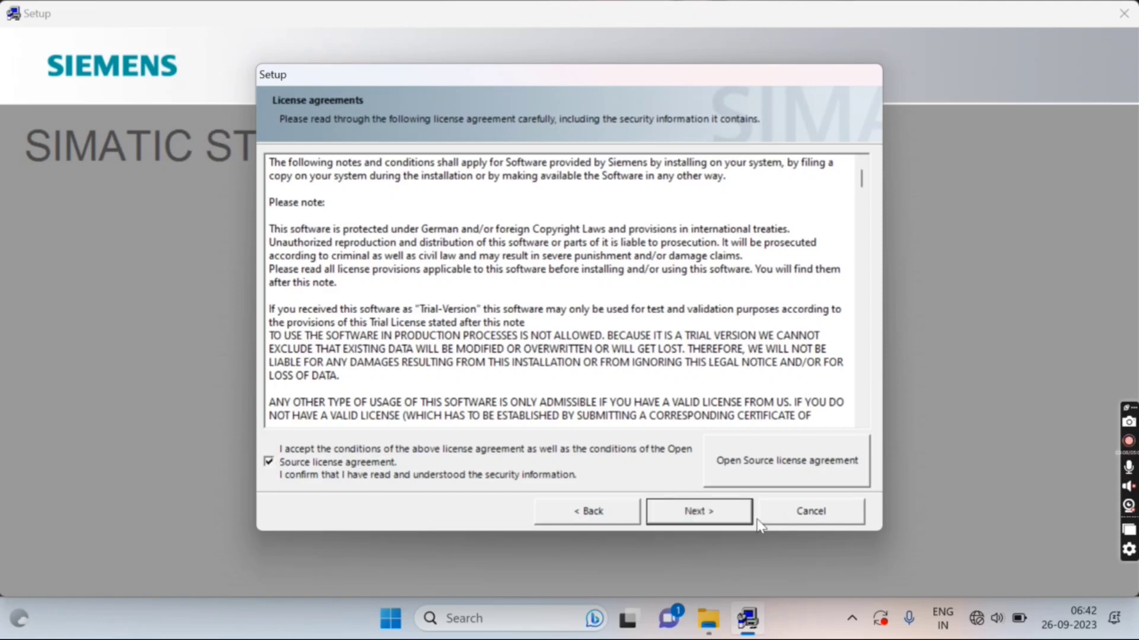
left_click(738, 519)
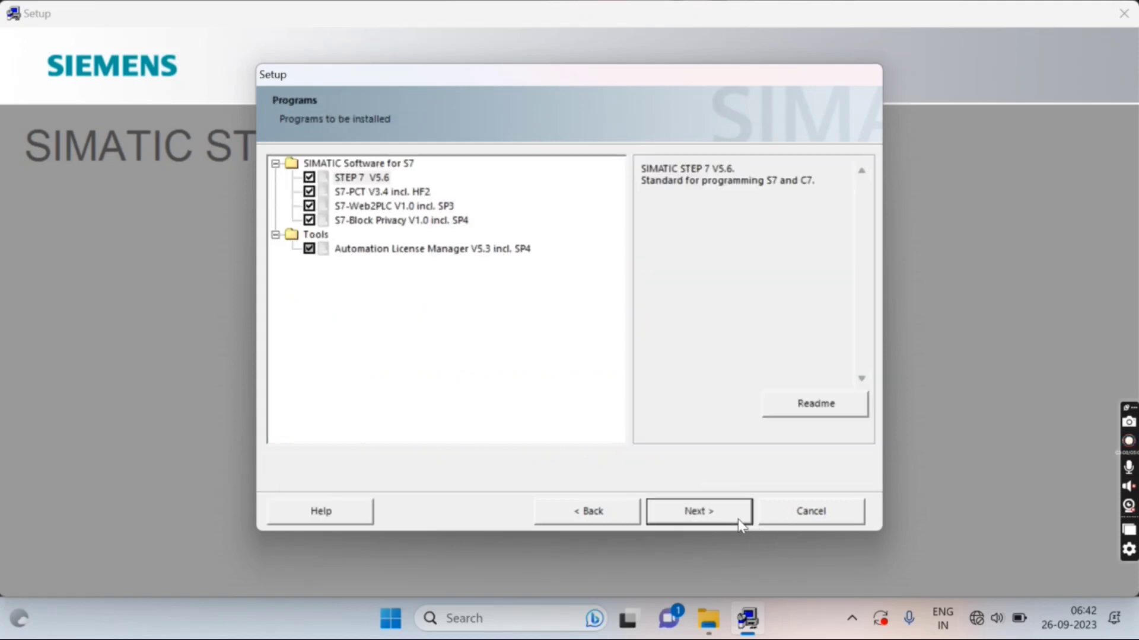
left_click(737, 519)
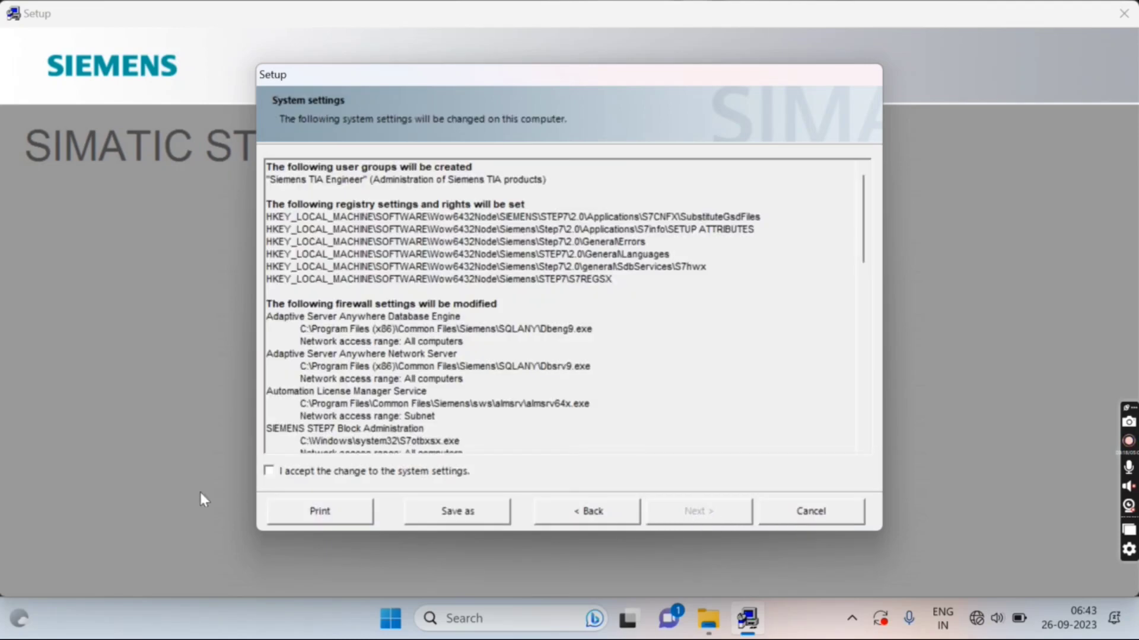
Accept the changes to the system settings and install the selected programs, declining to abort the installation
left_click(269, 472)
left_click(670, 510)
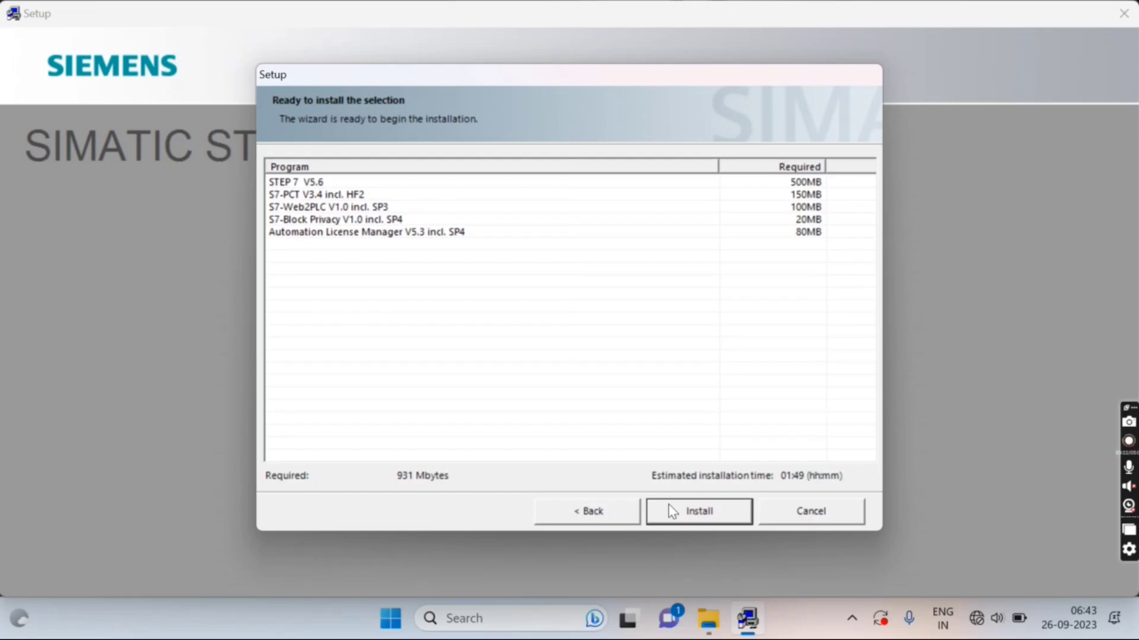
left_click(669, 506)
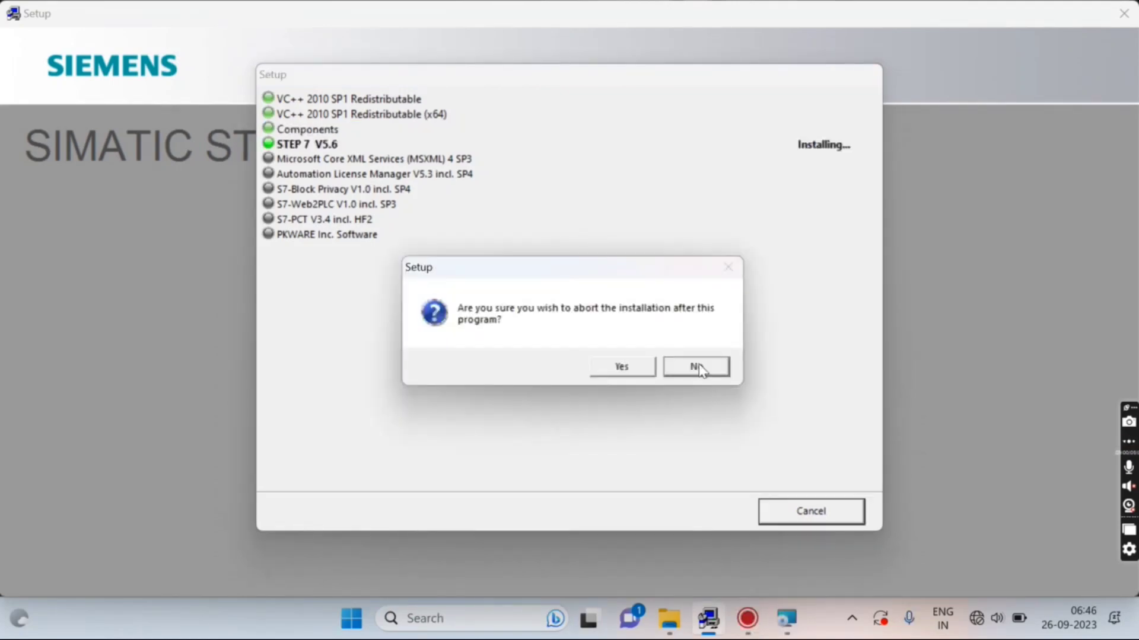
left_click(698, 365)
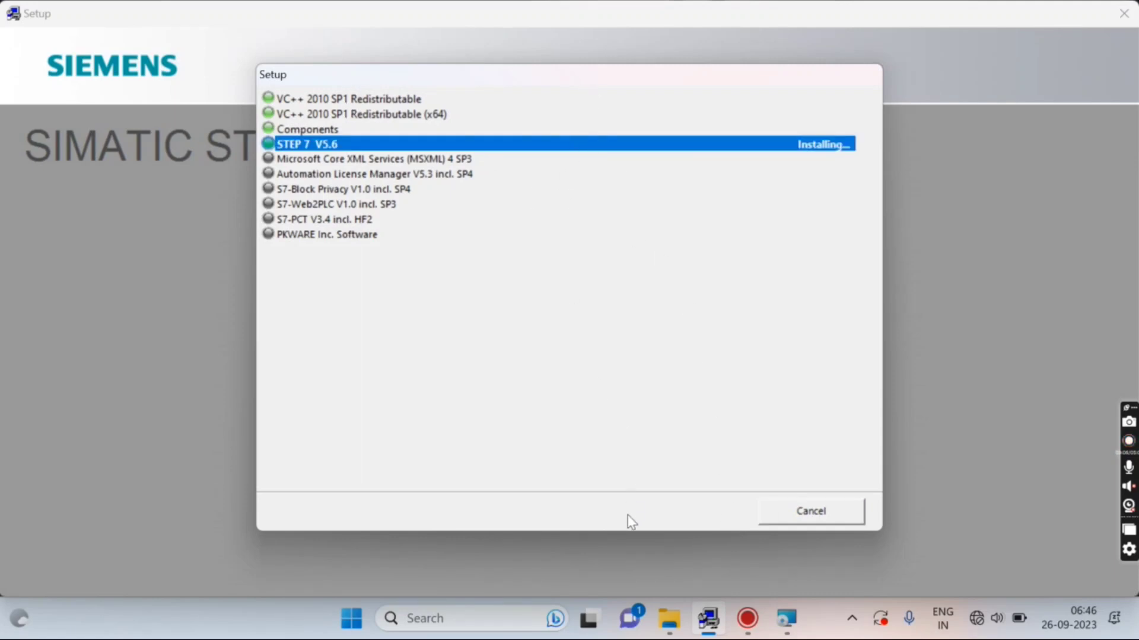
Bring up the STEP 7 Setup wizard and proceed with the prefilled customer information, Typical setup type and default installation folder, skipping the readme
mouse_move(775, 622)
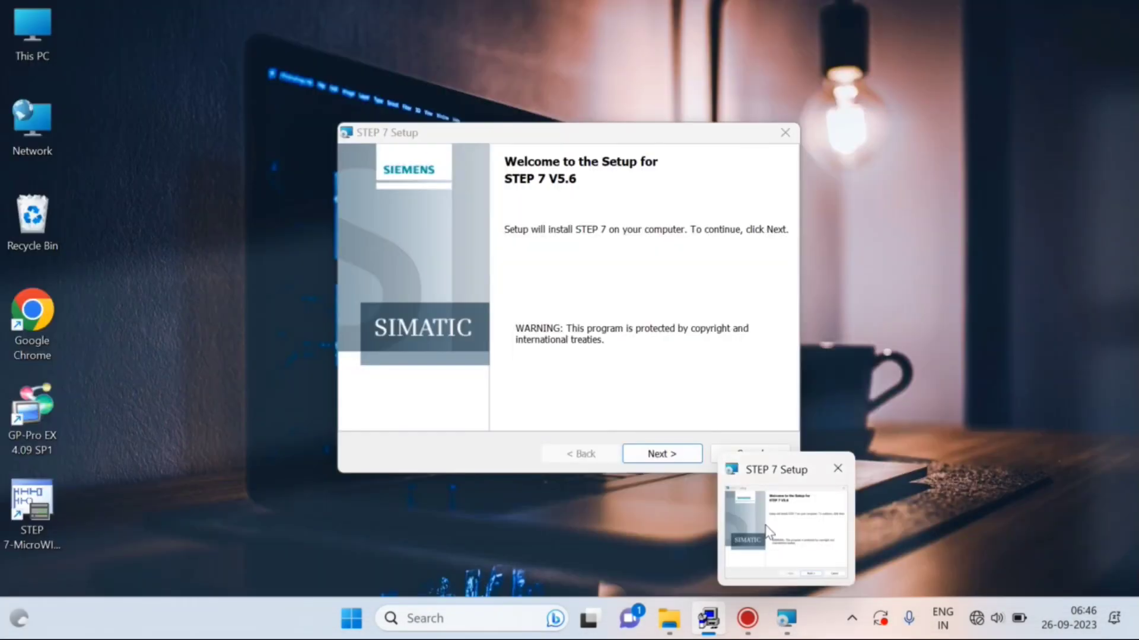
left_click(765, 525)
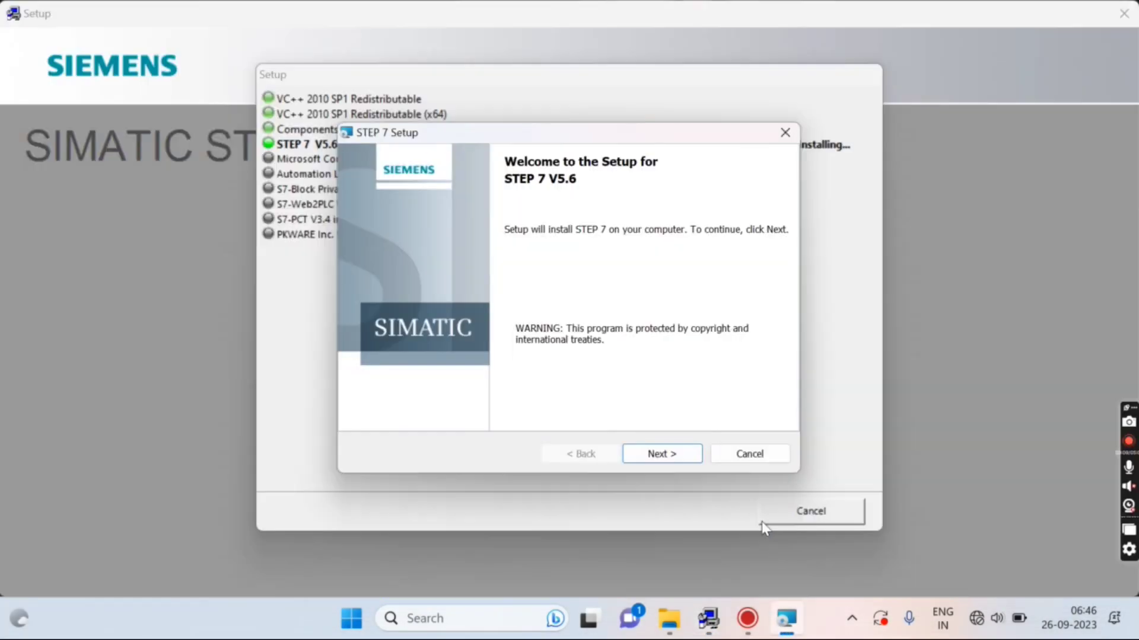
left_click(662, 455)
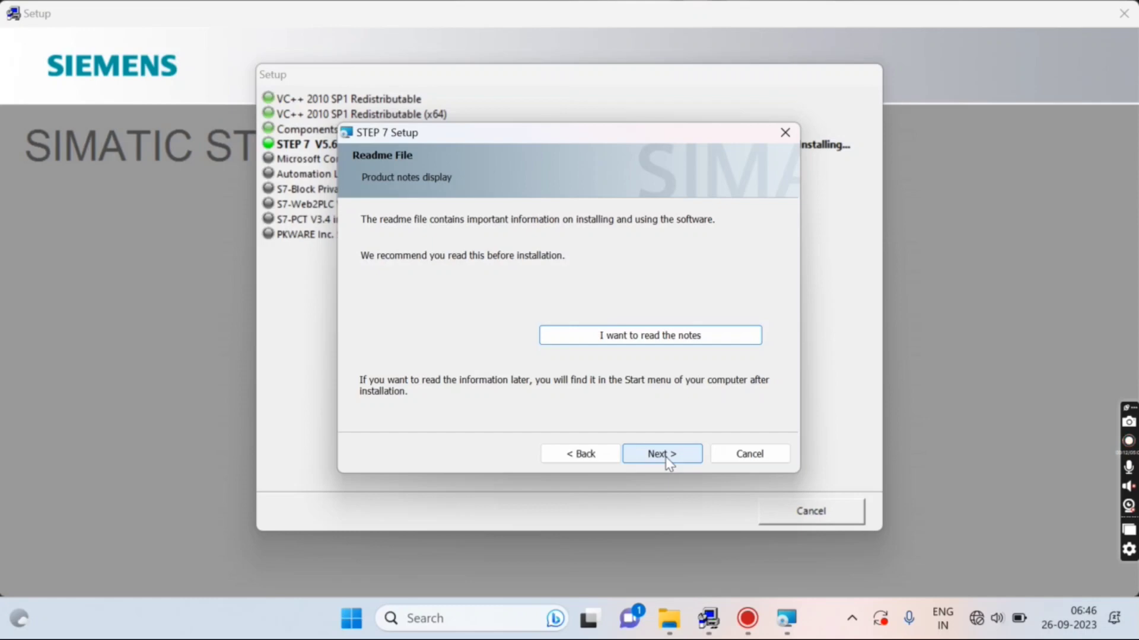
left_click(665, 455)
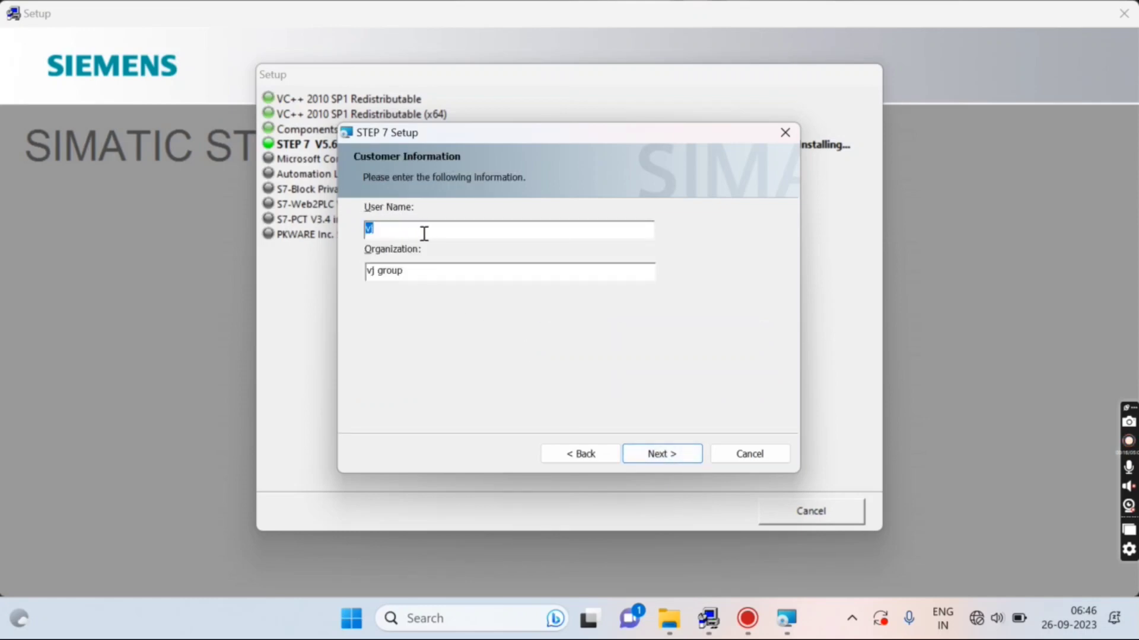
left_click(674, 461)
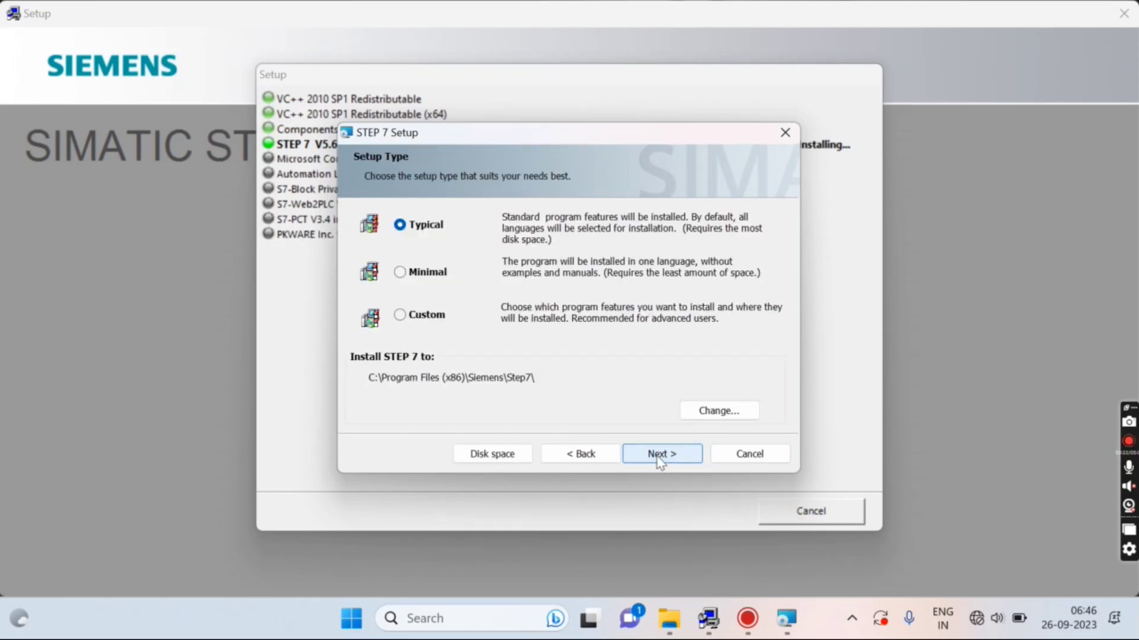
left_click(660, 454)
left_click(660, 454)
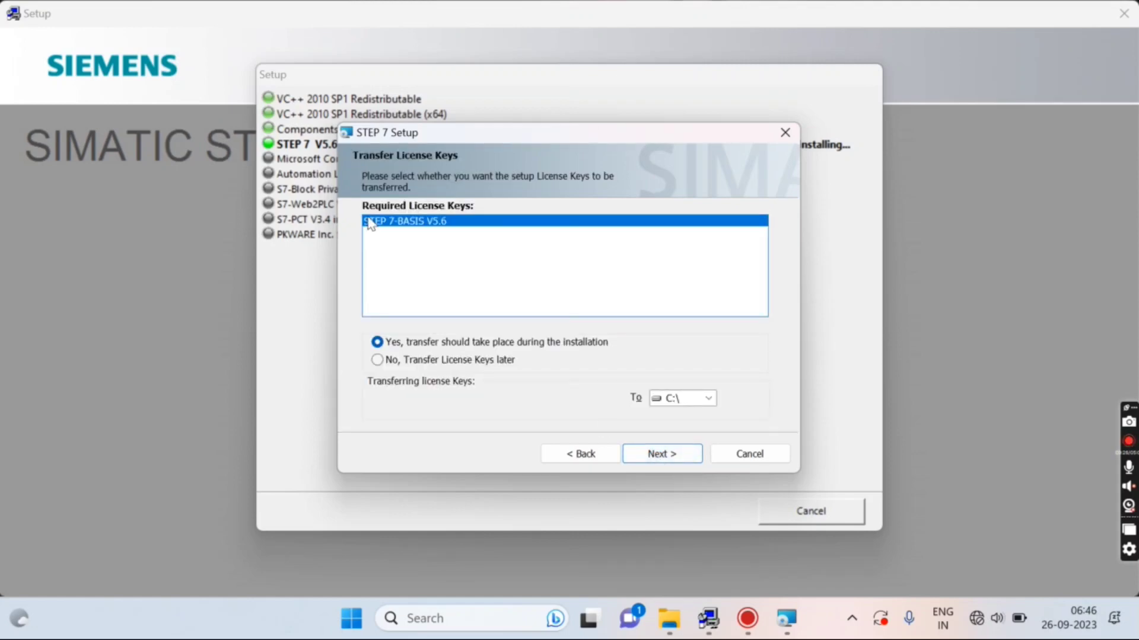
Choose to transfer the license keys later and start the STEP 7 installation
left_click(382, 360)
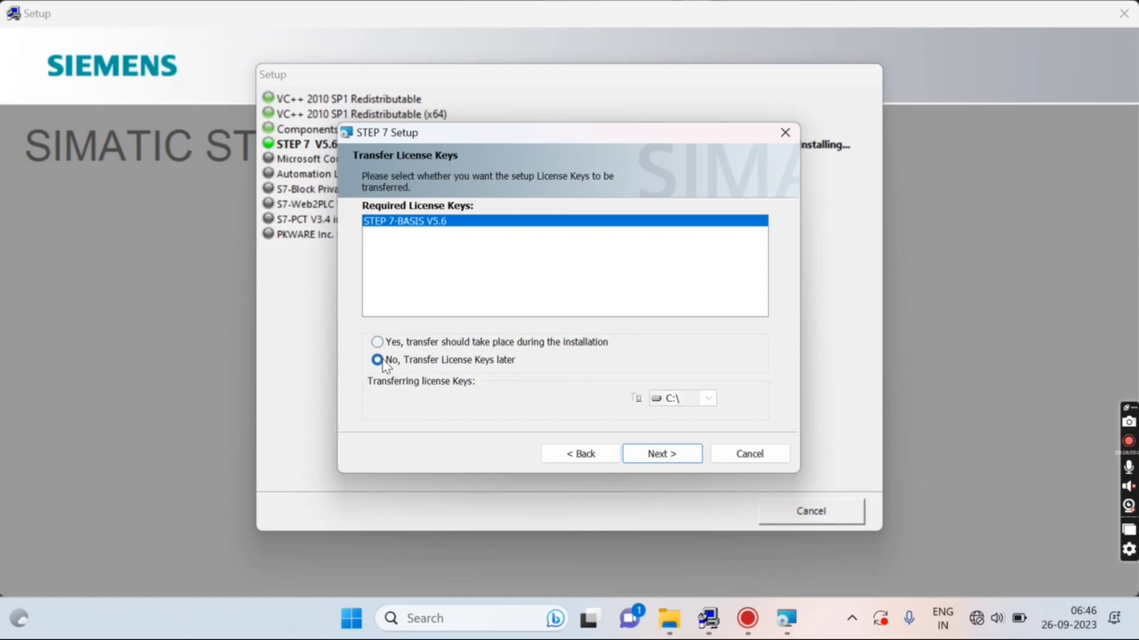
left_click(663, 456)
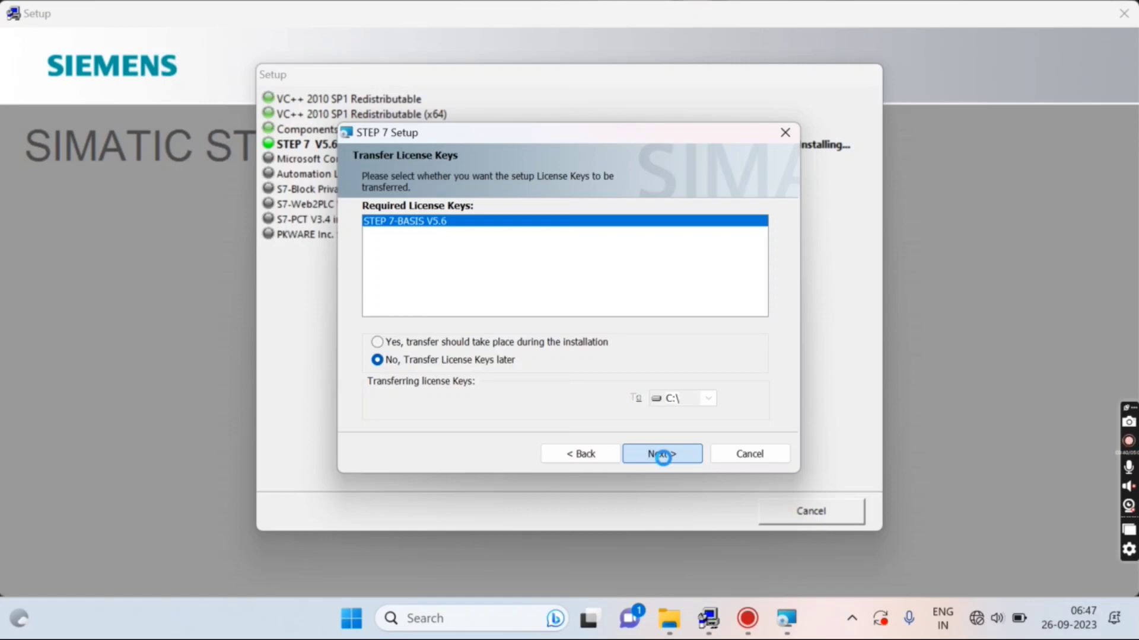
left_click(662, 455)
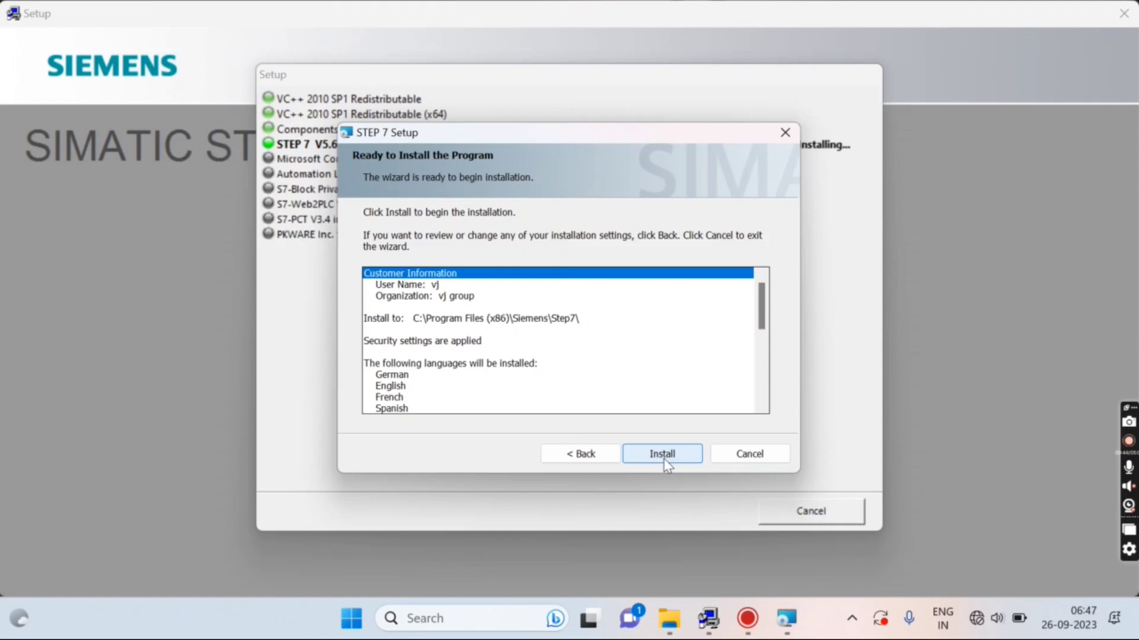
left_click(664, 457)
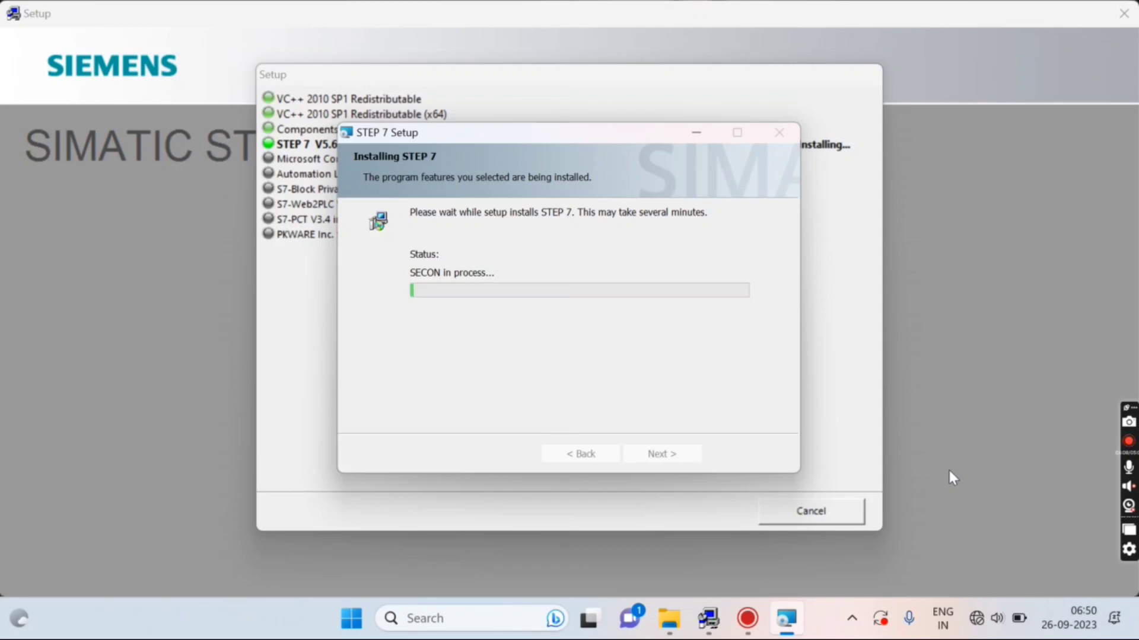
Decline to abort the installation and bring the running component's setup window to the front
mouse_move(785, 629)
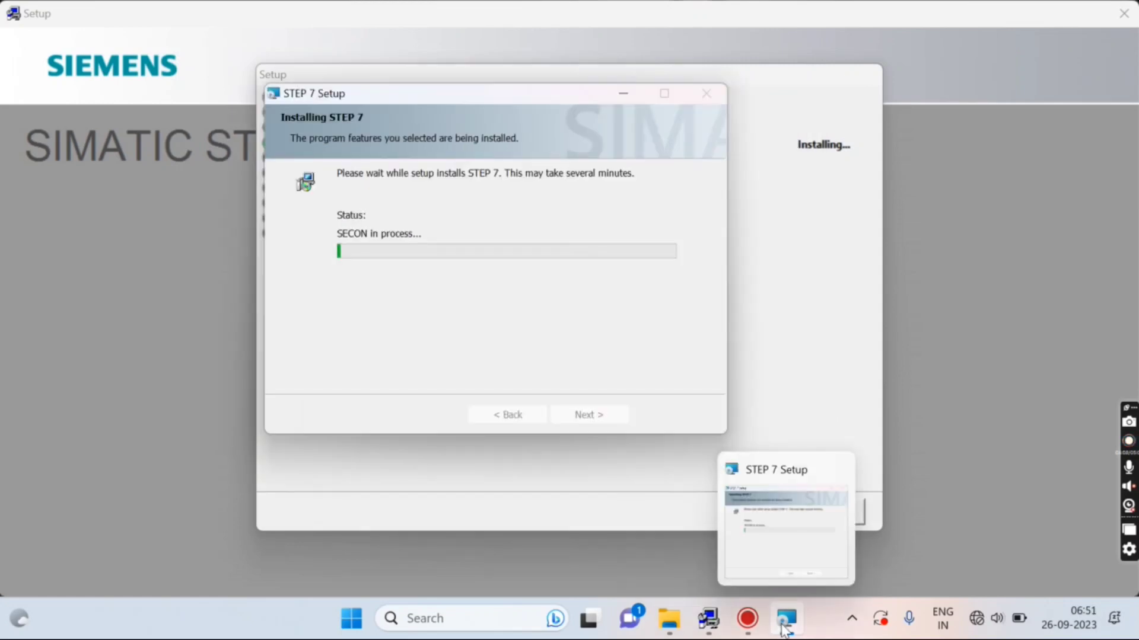
left_click(681, 542)
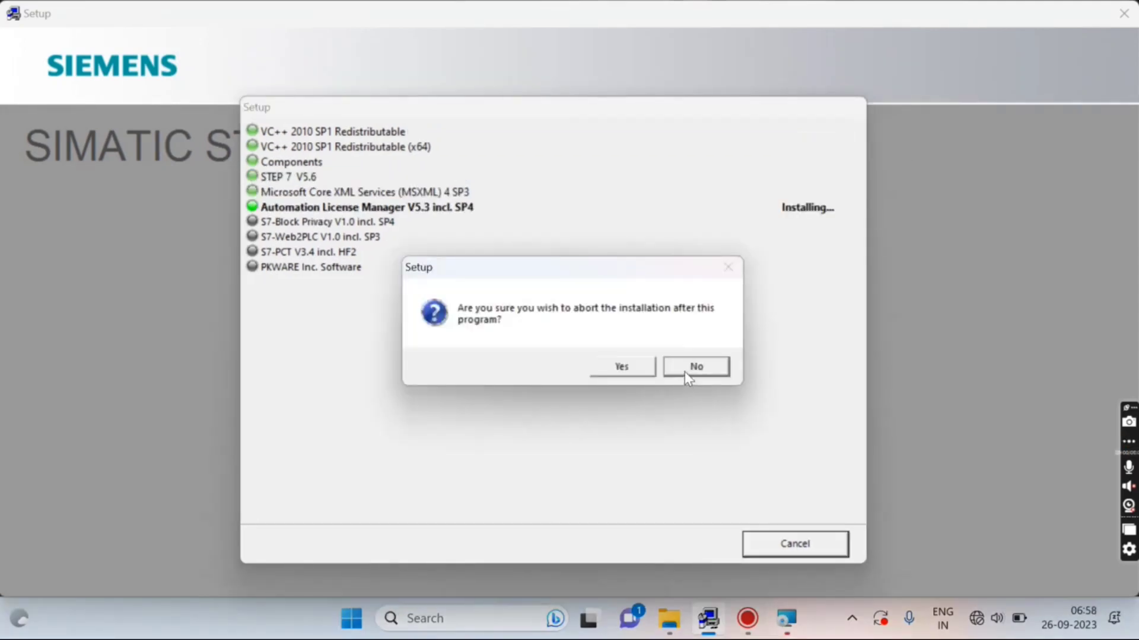
left_click(684, 372)
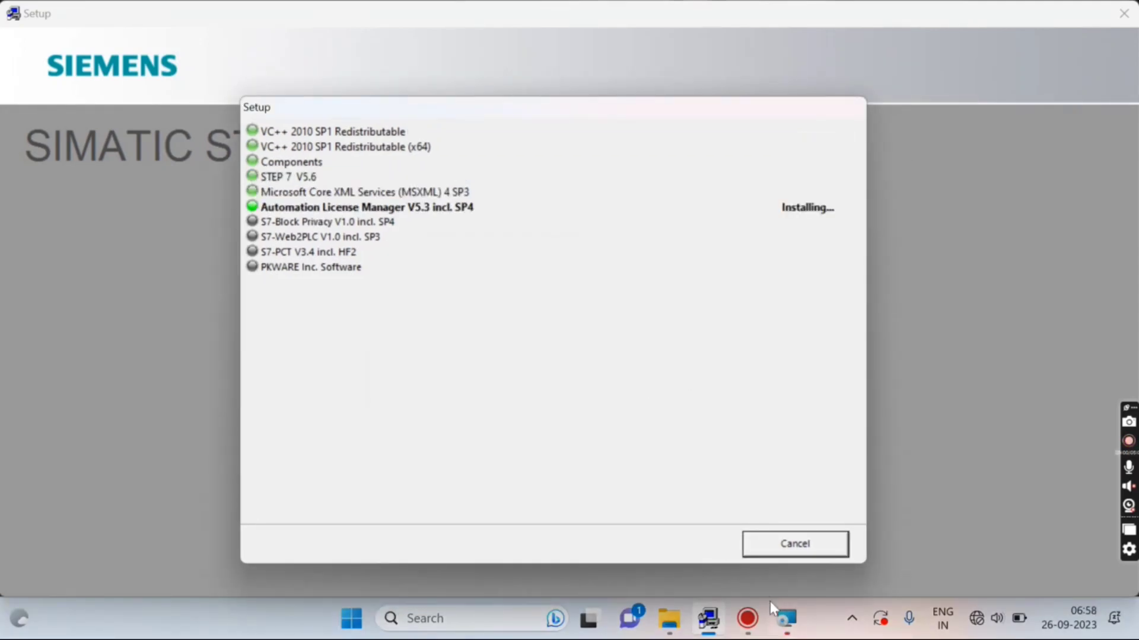
mouse_move(782, 625)
left_click(778, 527)
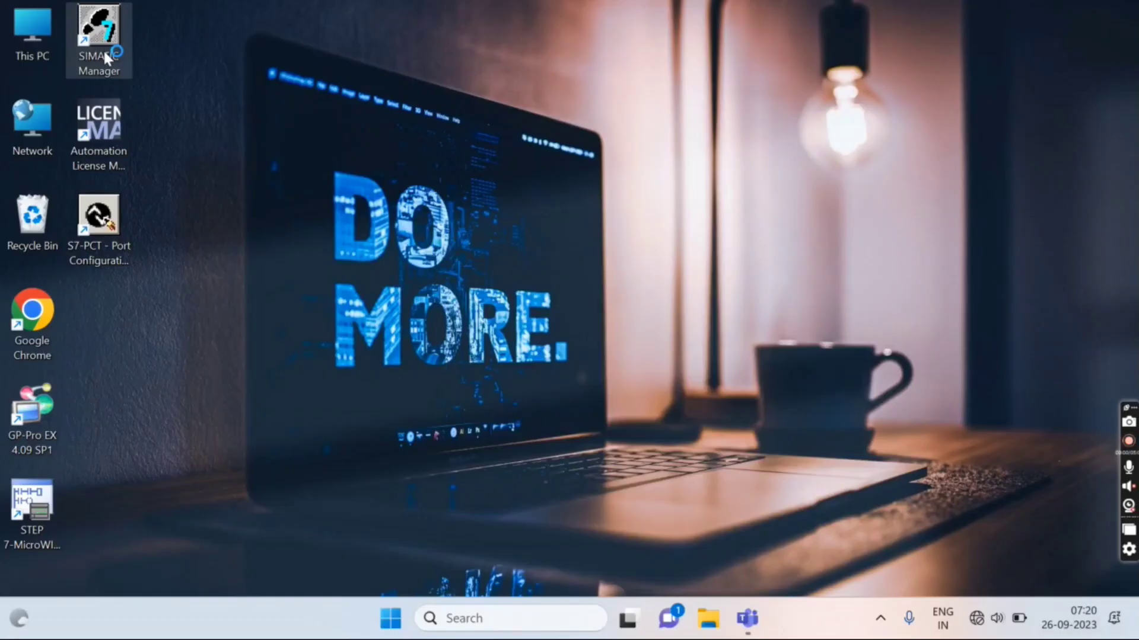
Launch SIMATIC Manager from the desktop and activate the STEP 7 trial license
double_click(102, 49)
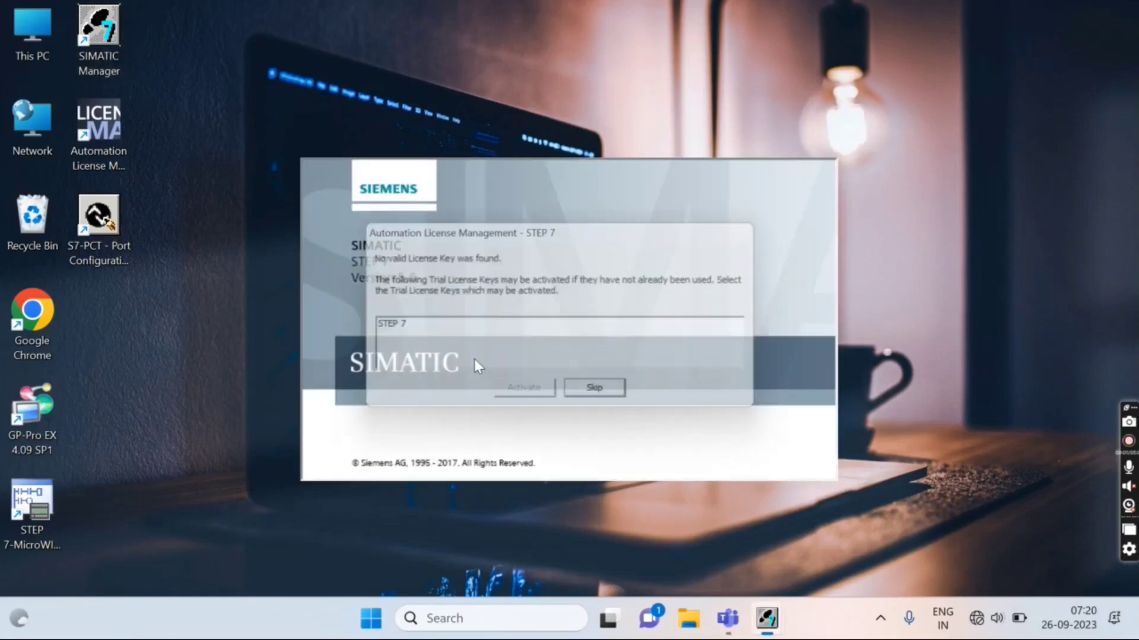
left_click(386, 336)
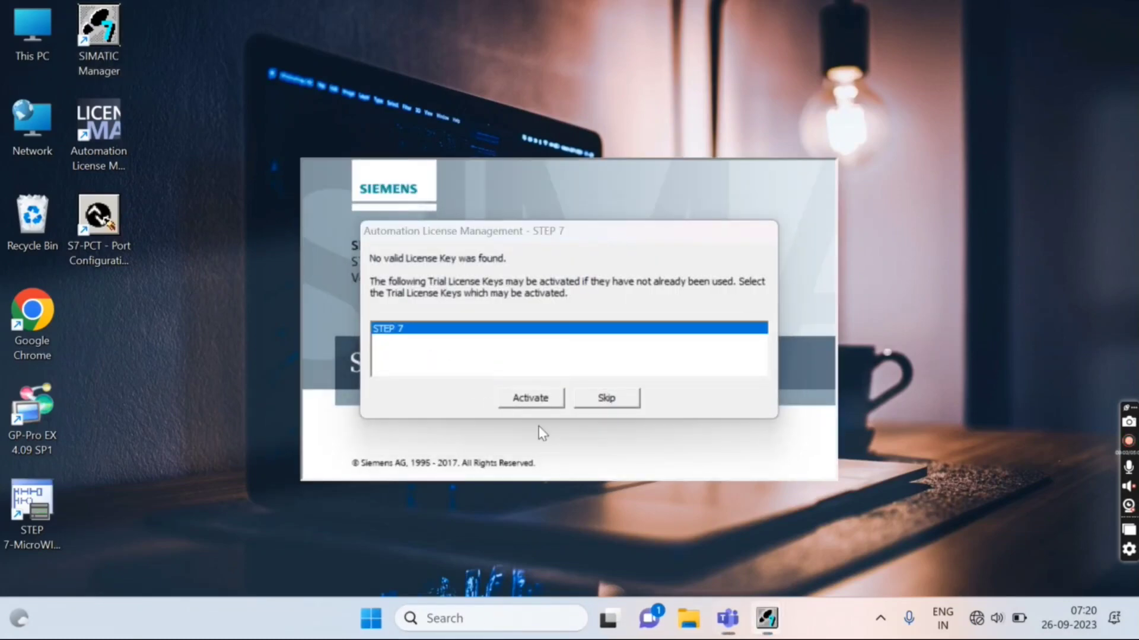
left_click(532, 399)
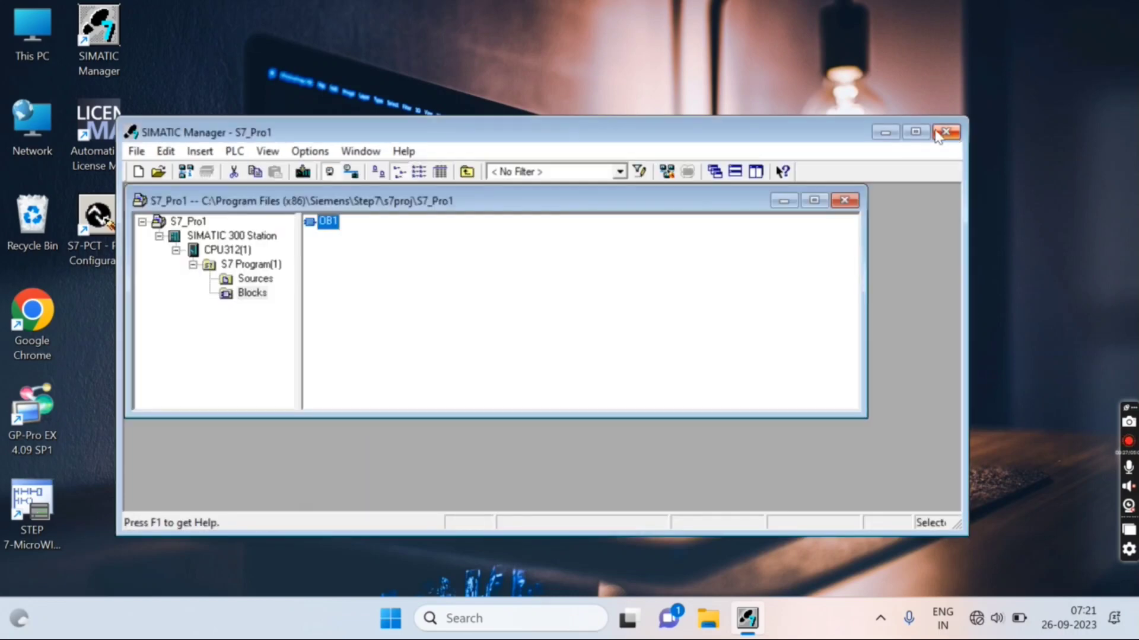
Open the OB1 block from the Blocks folder of S7_Pro1, with the project and block editor windows maximized
left_click(915, 132)
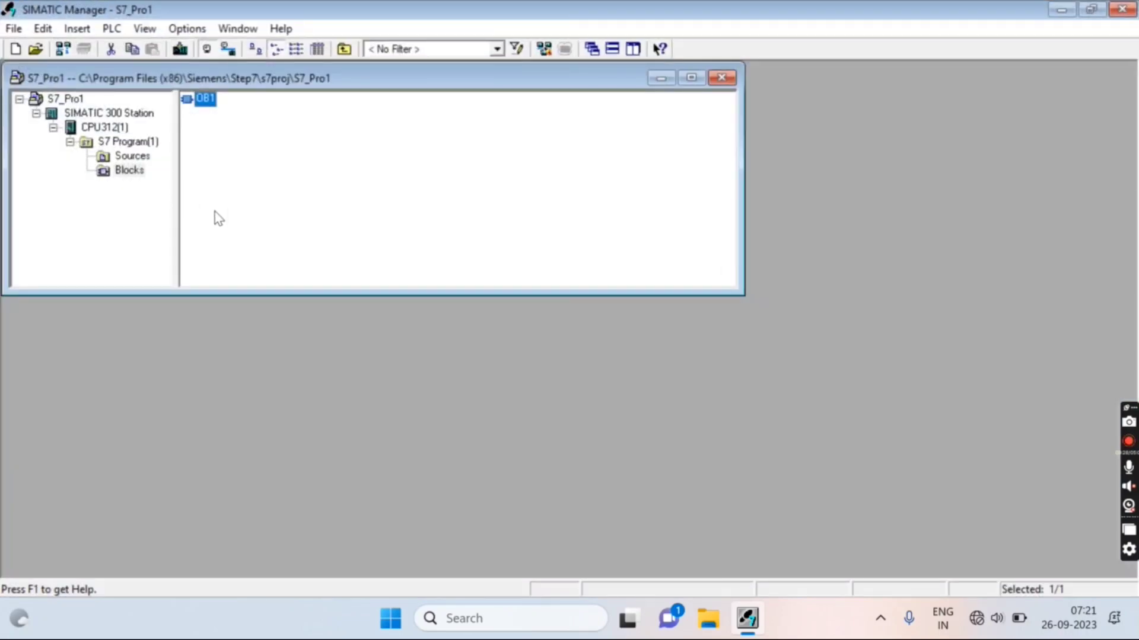
left_click(691, 78)
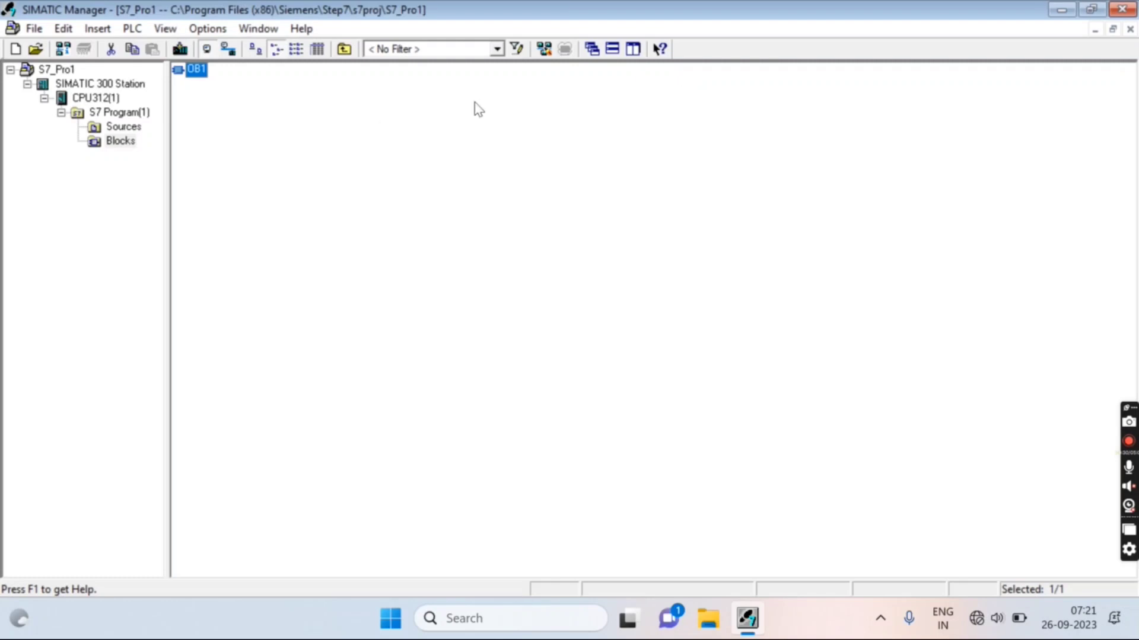
left_click(131, 143)
left_click(191, 70)
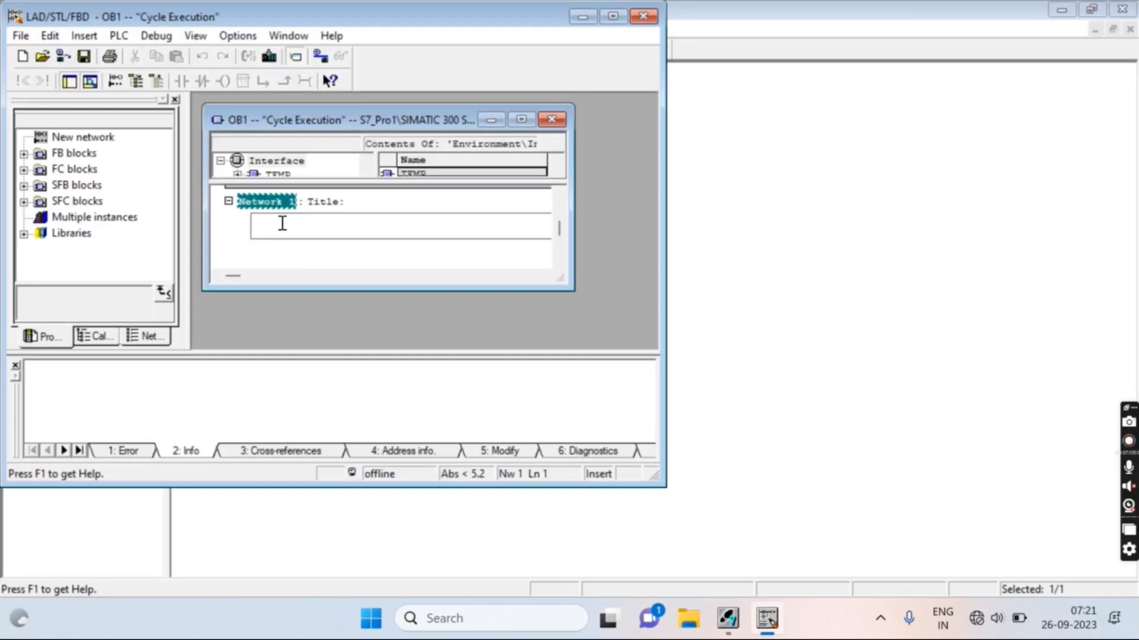
left_click(613, 16)
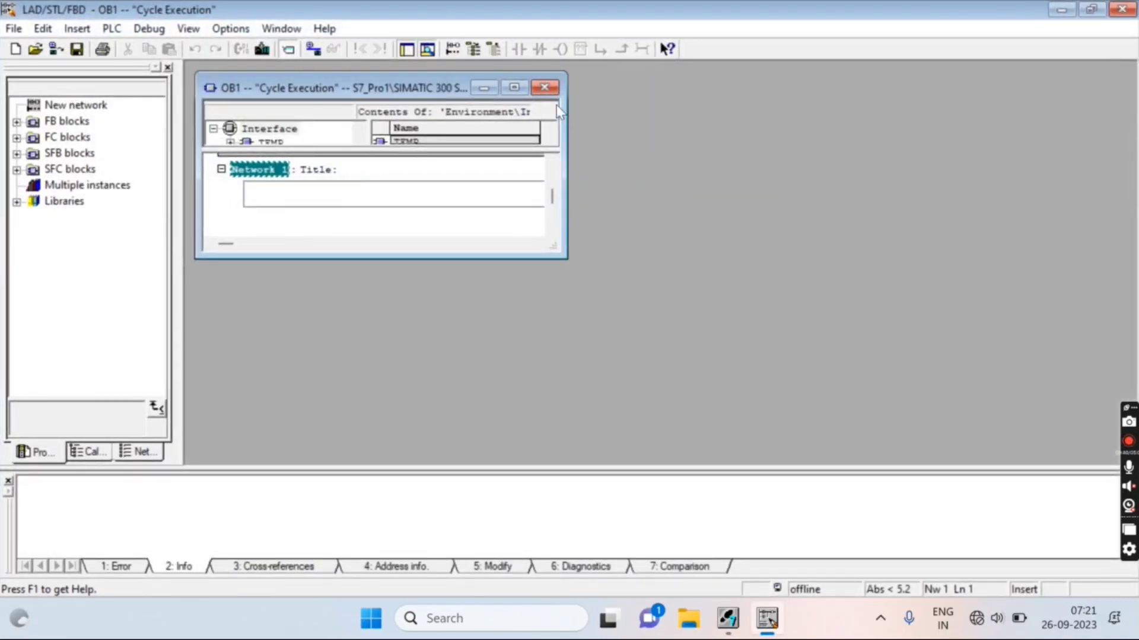
left_click(513, 87)
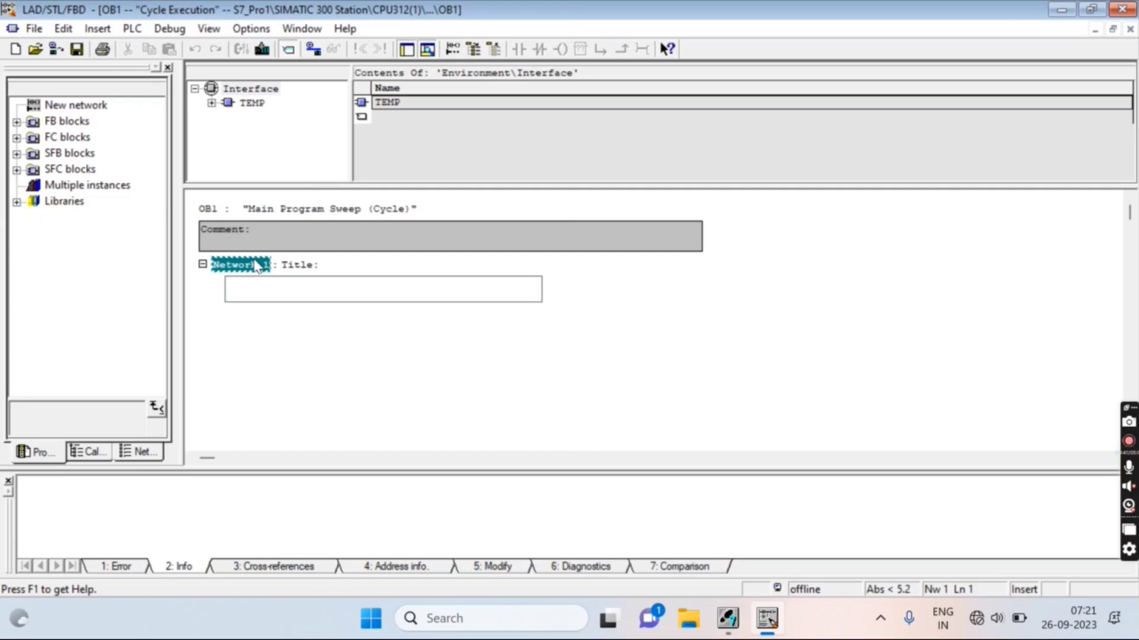
Insert a second network in OB1 after Network 1 and switch the programming view to LAD
right_click(256, 265)
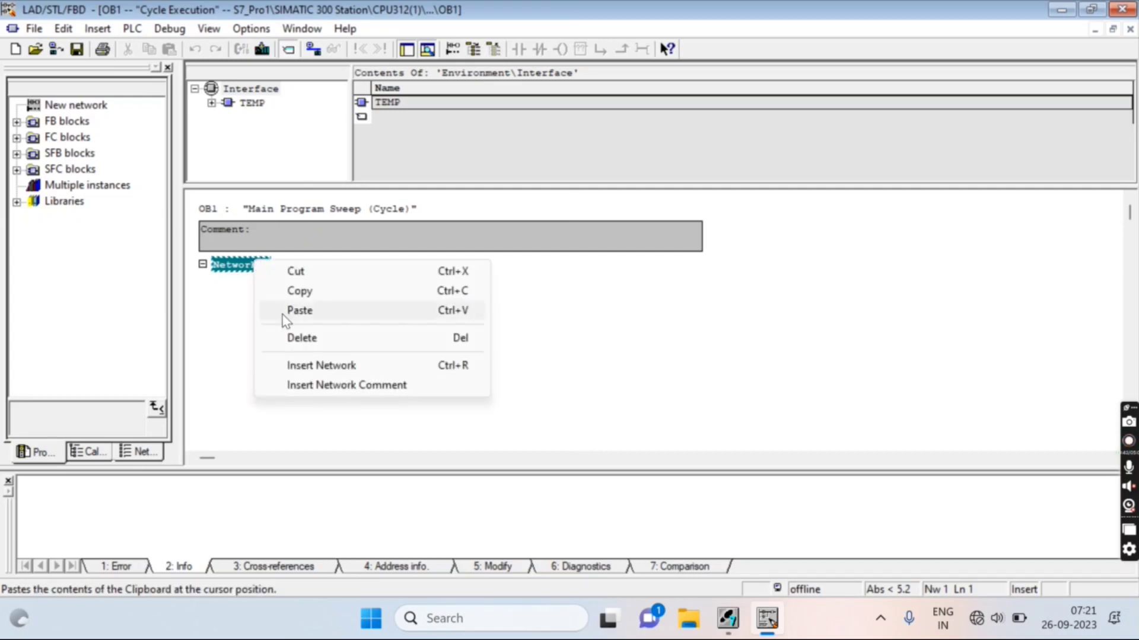
left_click(313, 366)
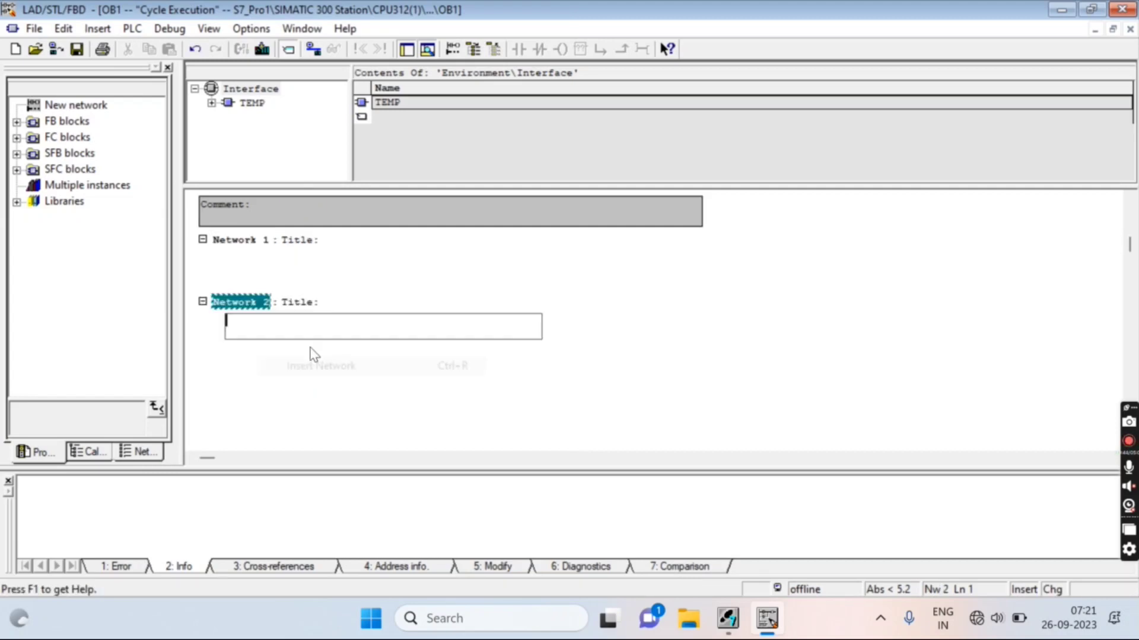
left_click(236, 245)
left_click(209, 28)
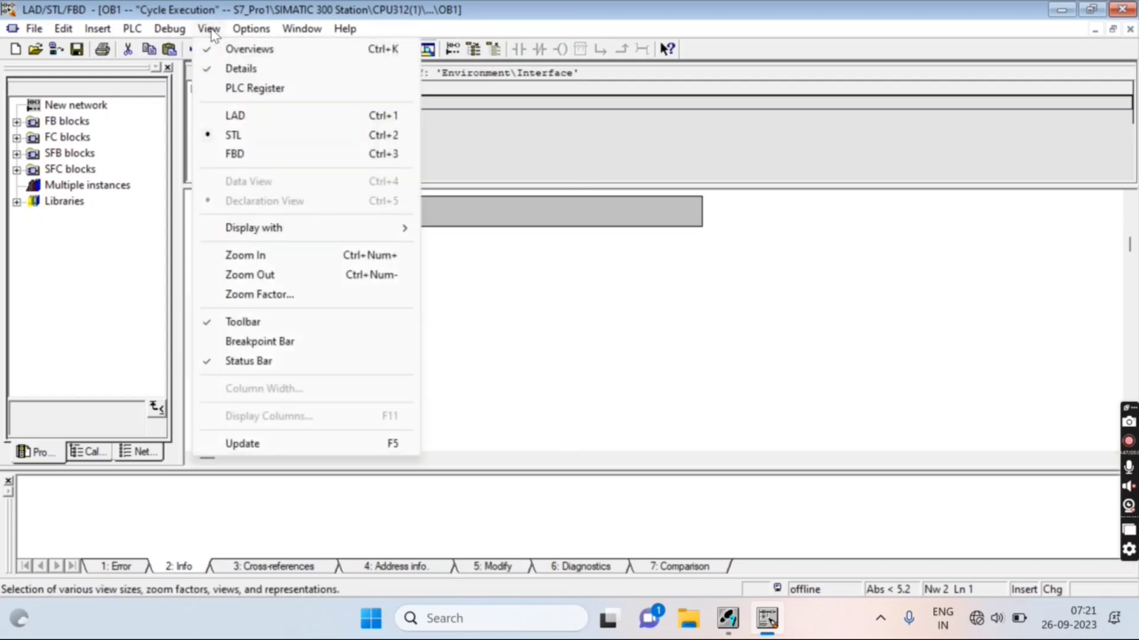
left_click(234, 114)
Add a normally open contact and an output coil to the rung of Network 1
left_click(287, 293)
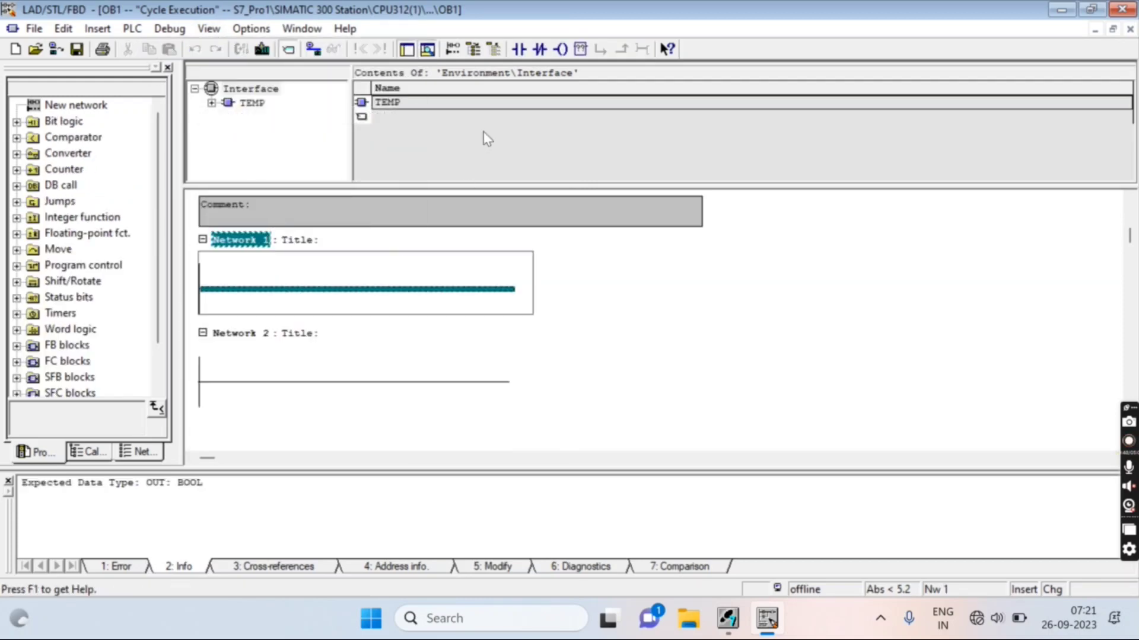
left_click(520, 50)
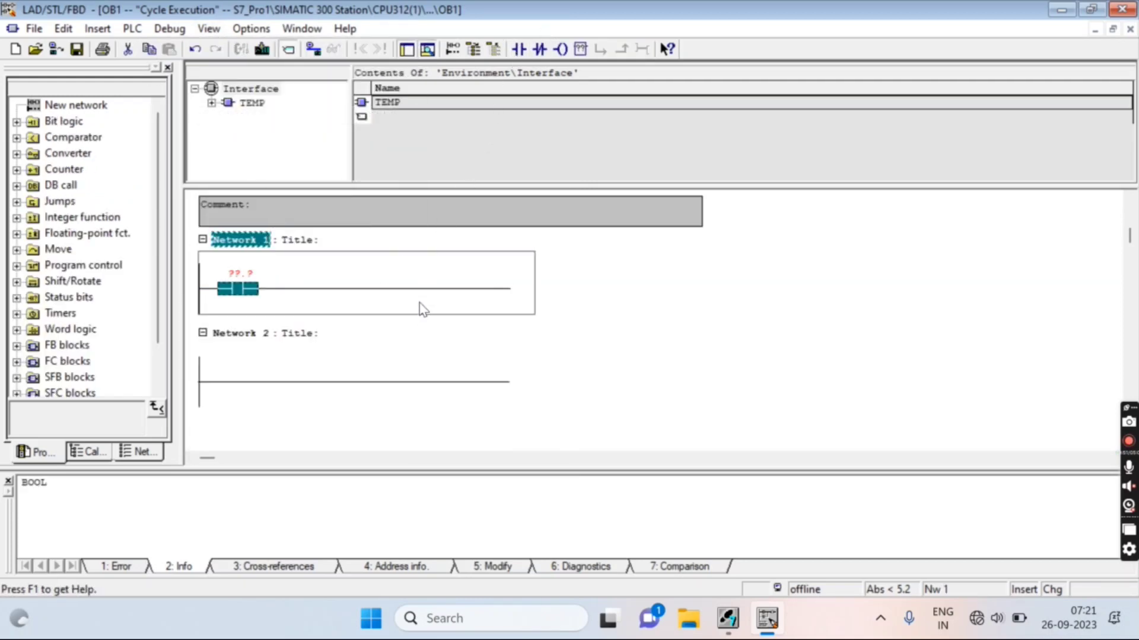
left_click(419, 289)
left_click(559, 51)
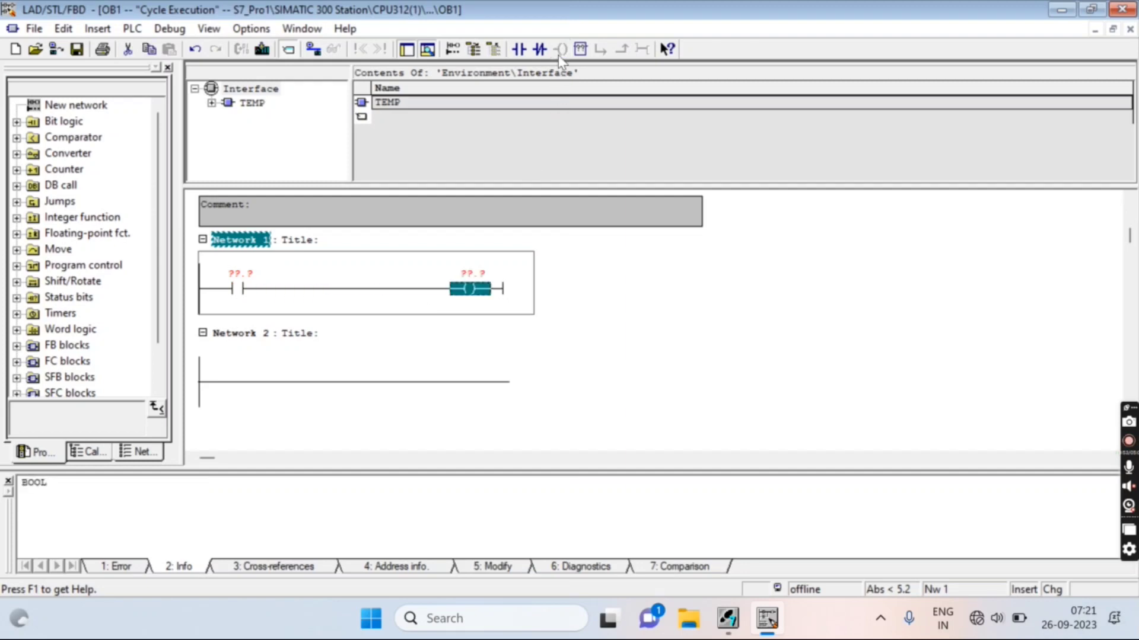